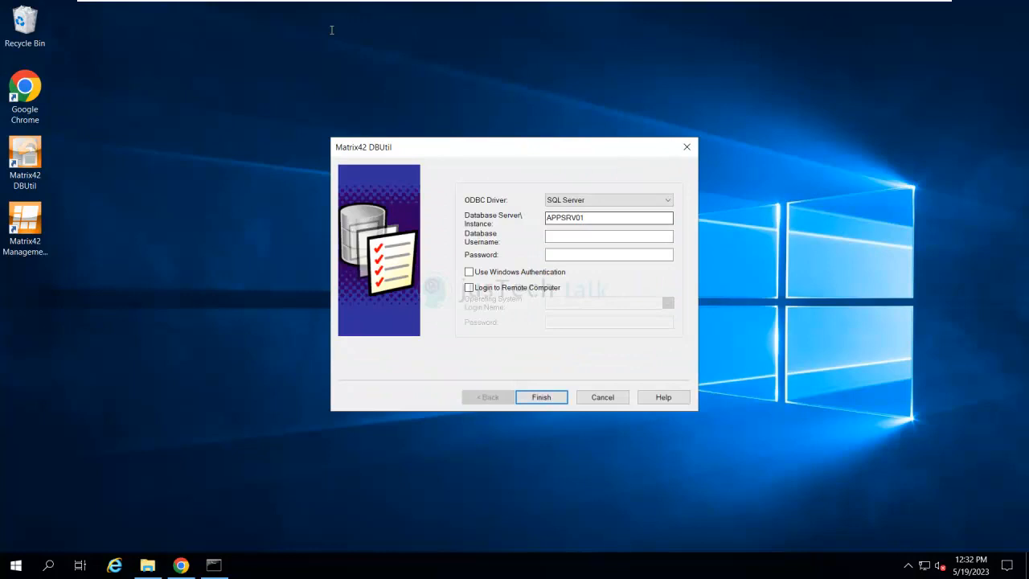
Step: Set the database connection to ODBC Driver 17 for SQL Server and the database server to DB
left_click(609, 201)
left_click(596, 211)
left_click(610, 218)
left_click_drag(609, 218, 540, 218)
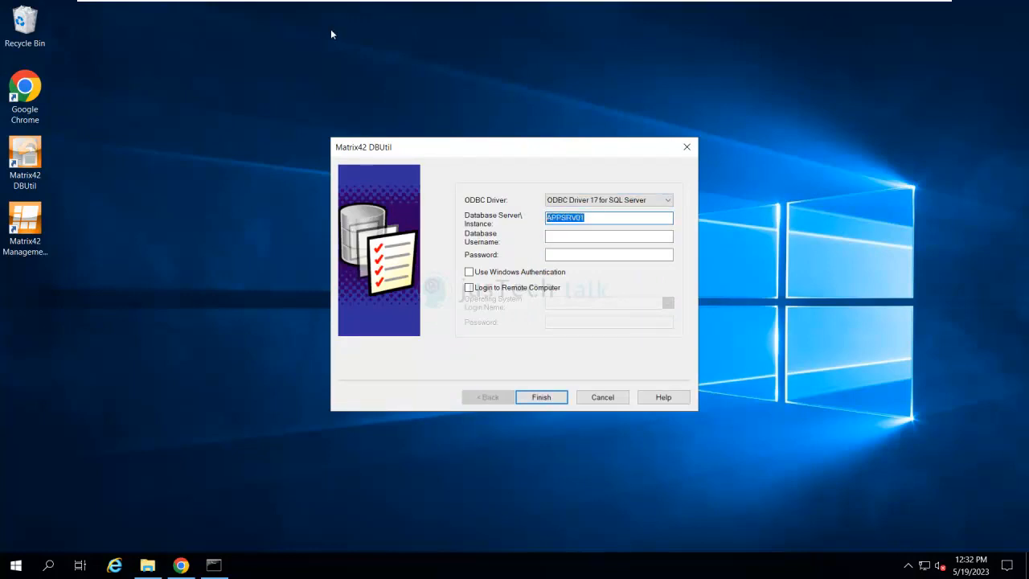
left_click(609, 200)
left_click(565, 219)
key("Tab")
type("DB")
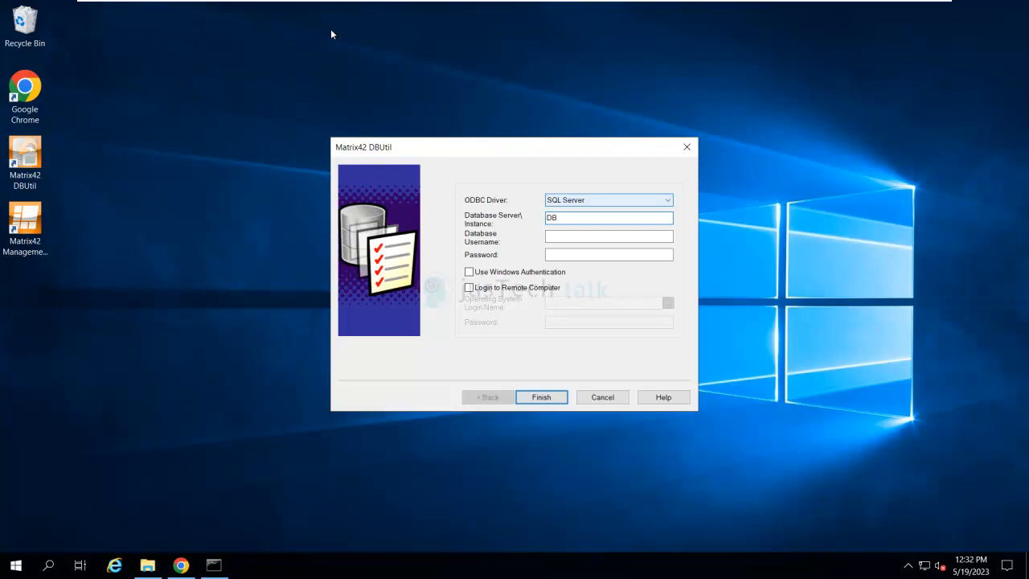
left_click(609, 200)
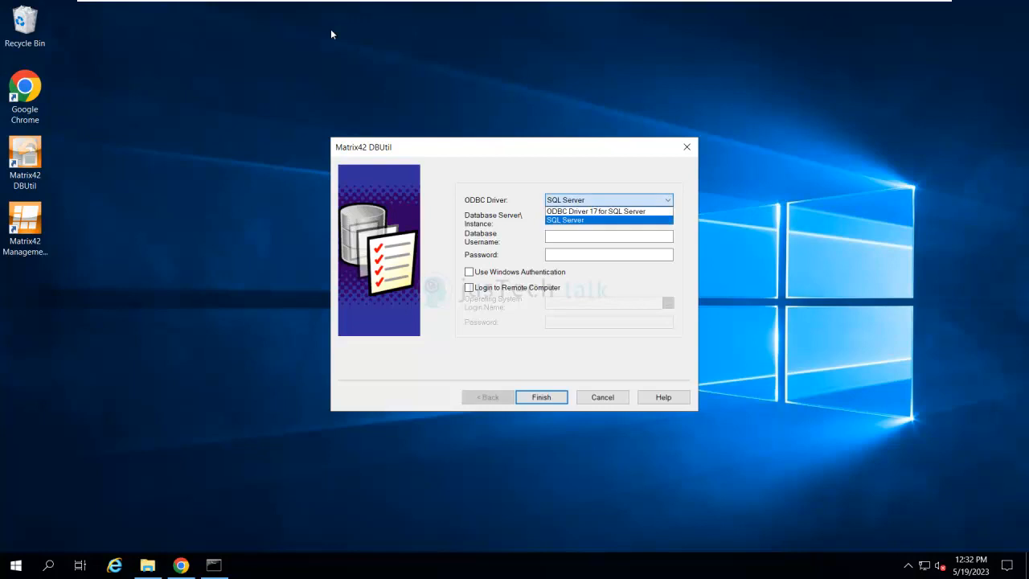
left_click(597, 211)
Step: Enter sa as the database username with its password and finish creating the EmpLocations database
left_click(608, 236)
type("sa")
key("Tab")
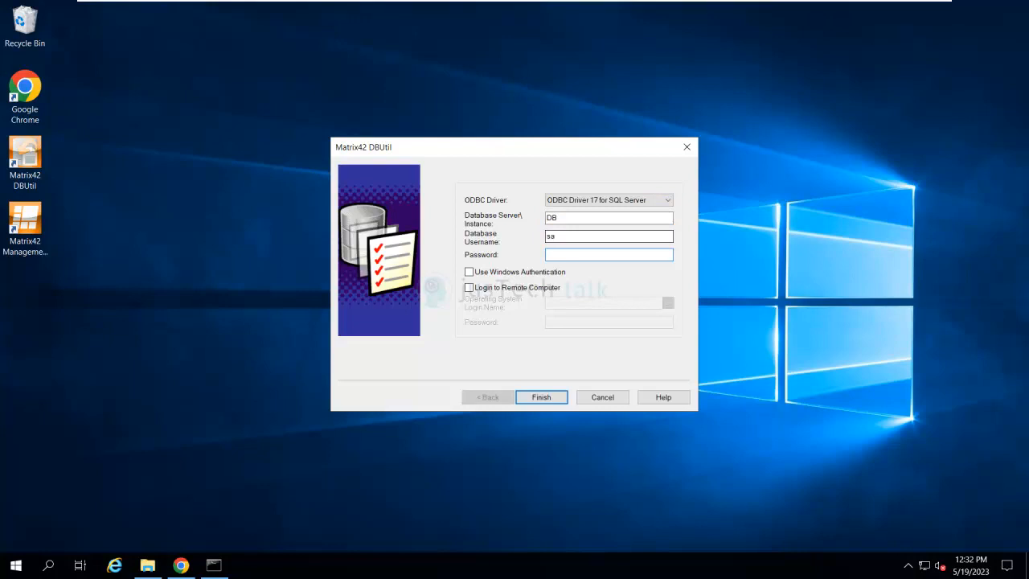
type("*********")
key("Return")
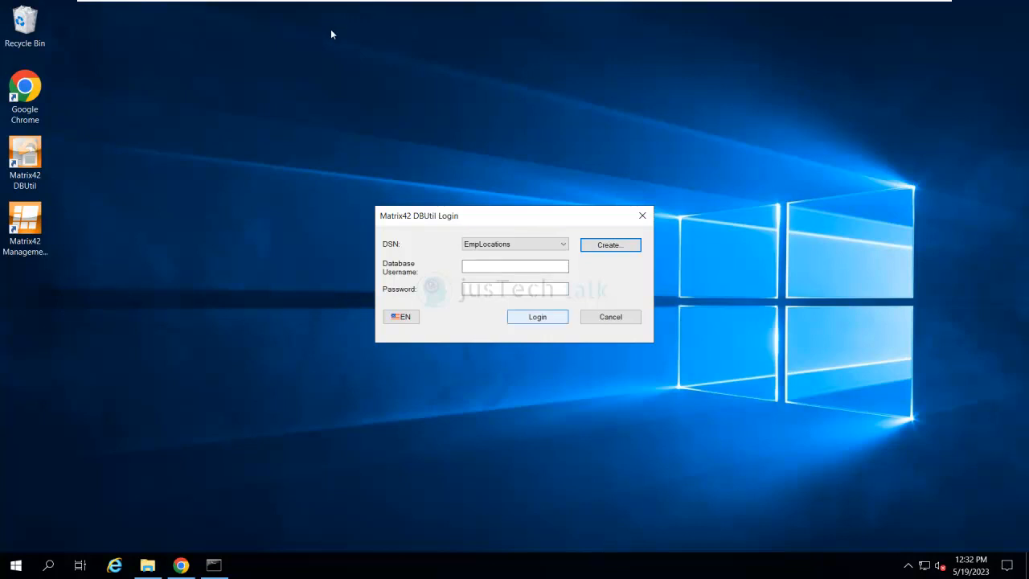
Step: Log in to the EmpLocations DSN as sa with the database password and maximize the main window
key("Return")
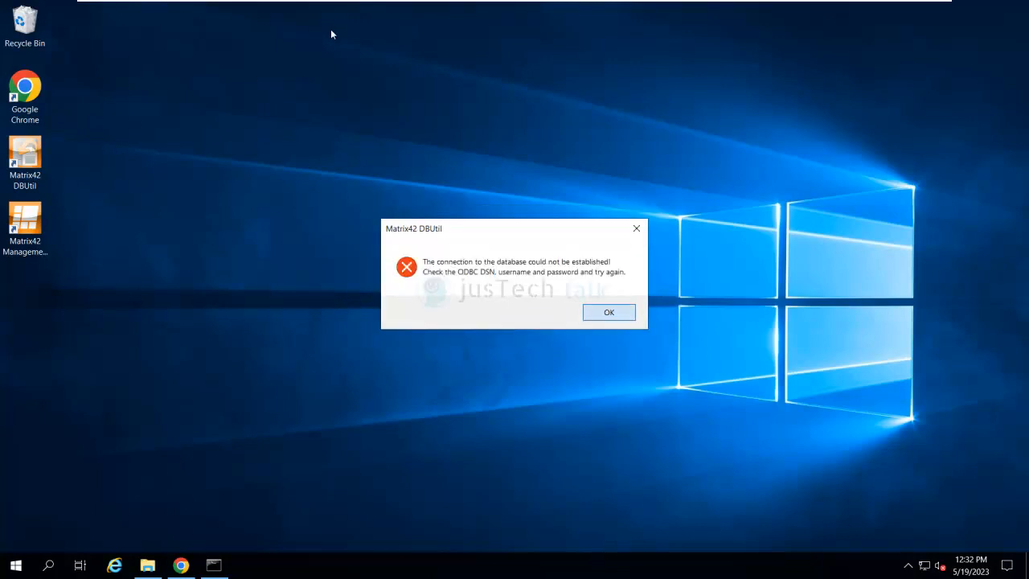
key("Return")
type("sa")
key("Tab")
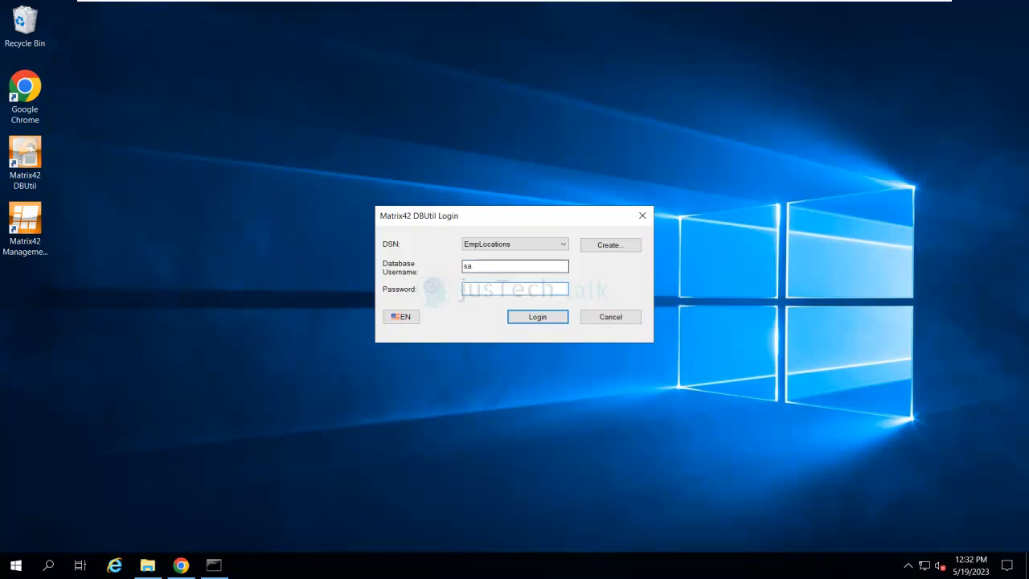
type("*********")
key("Return")
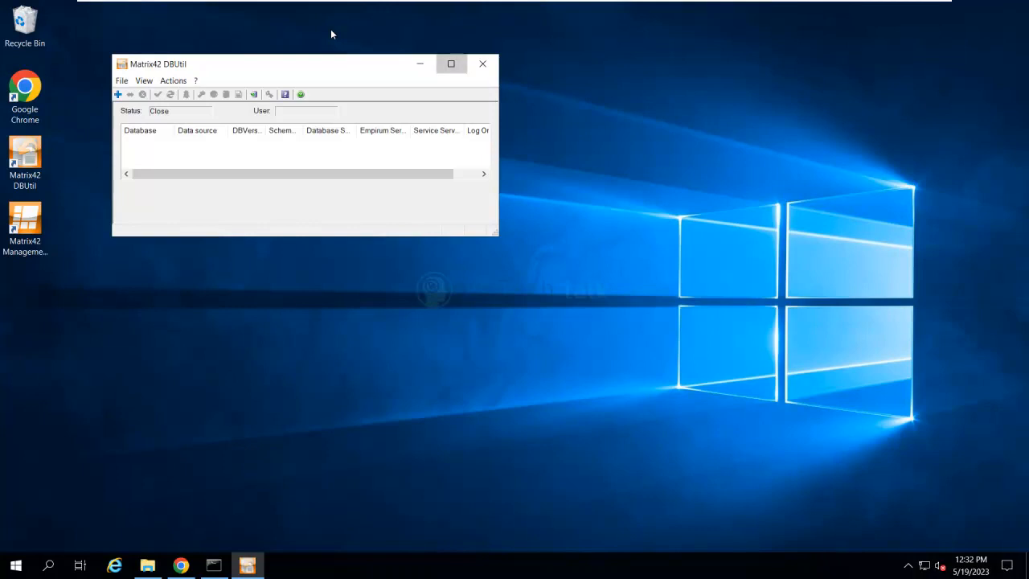
left_click(451, 64)
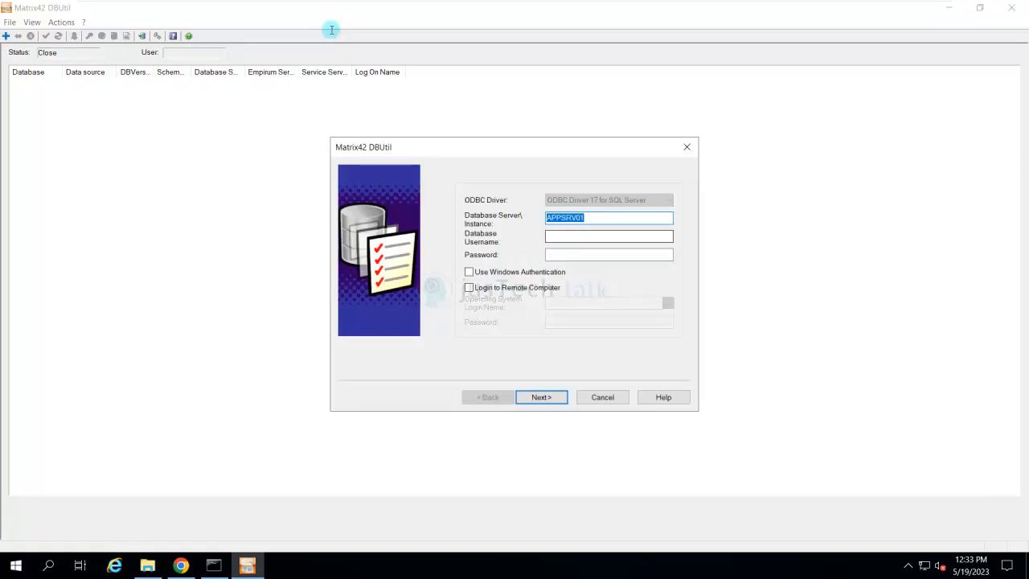
Step: Connect the new location to database server DB using the username sa and its password
type("DB")
key("Tab")
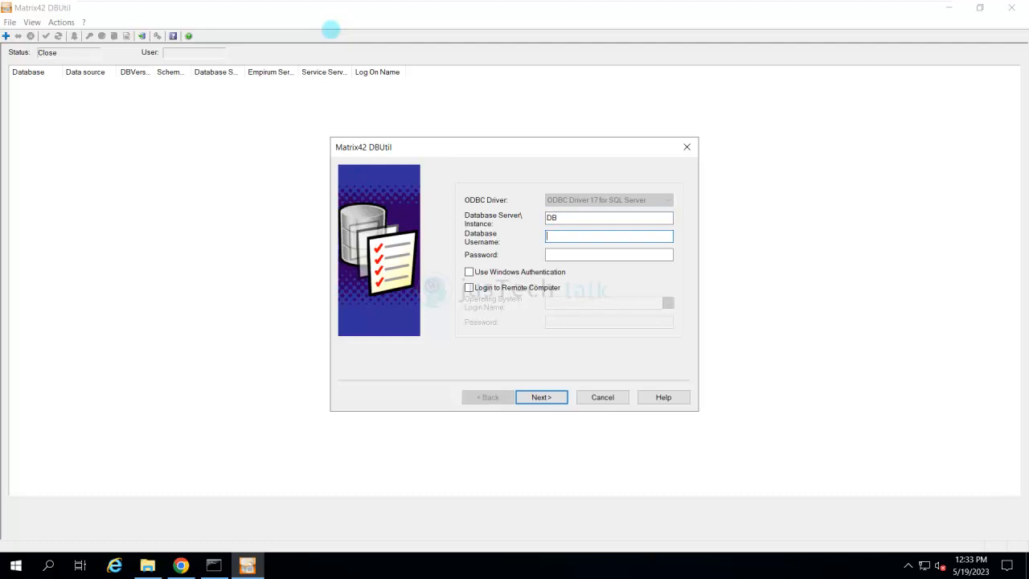
type("sa")
key("Tab")
type("*****")
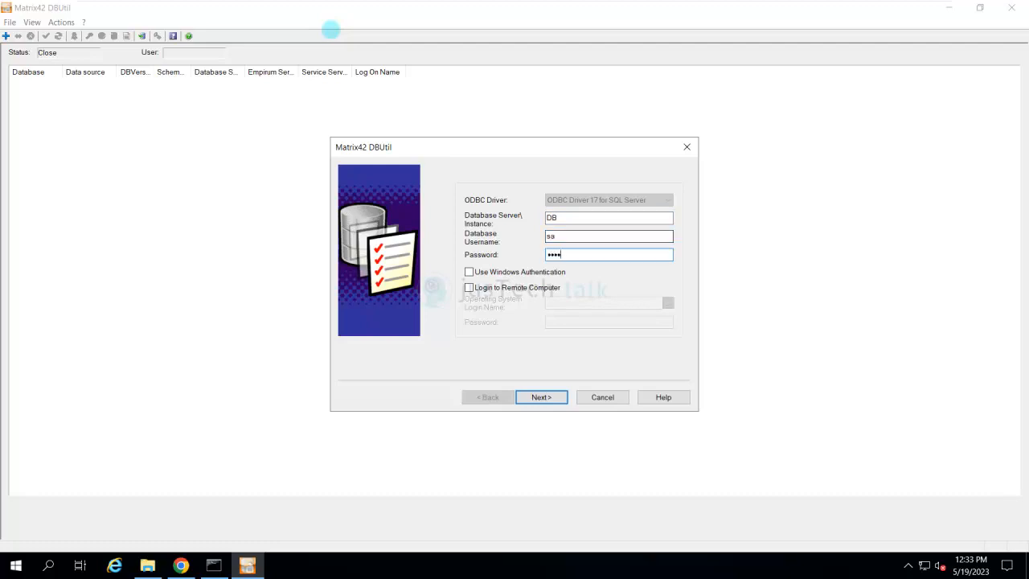
type("***")
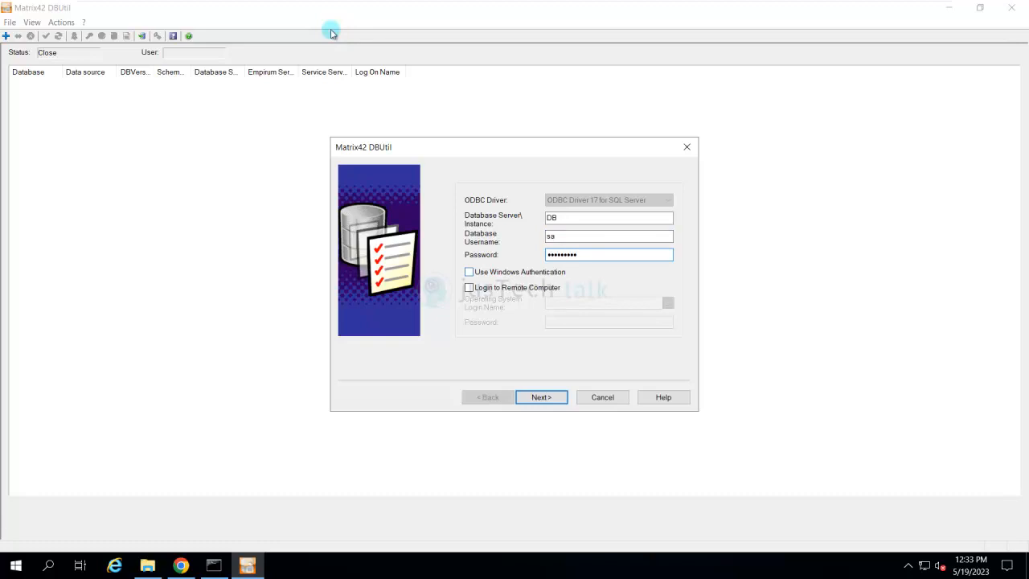
key("Return")
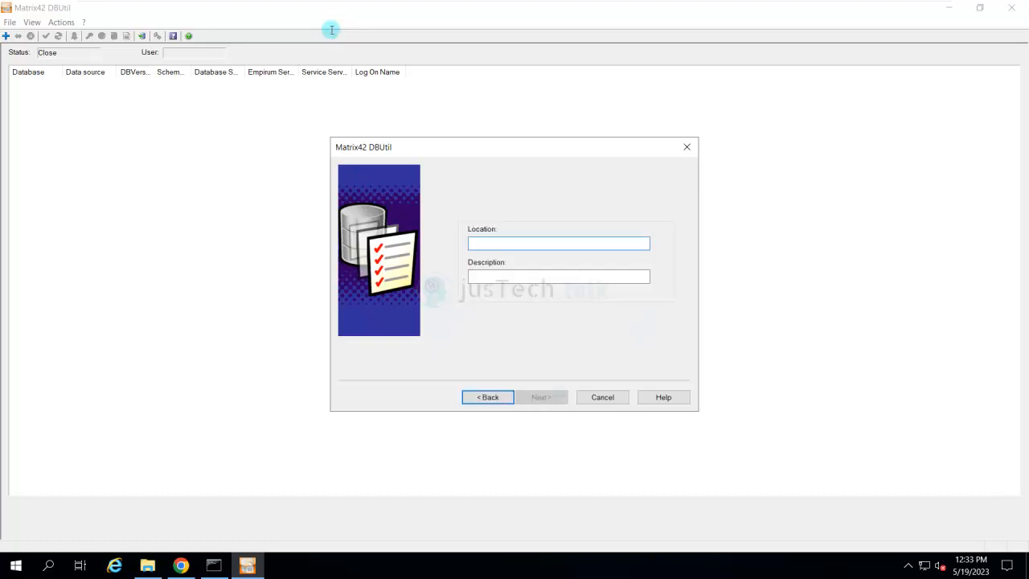
Step: Name the new location jusTech and finish creating it without a description
type("Just")
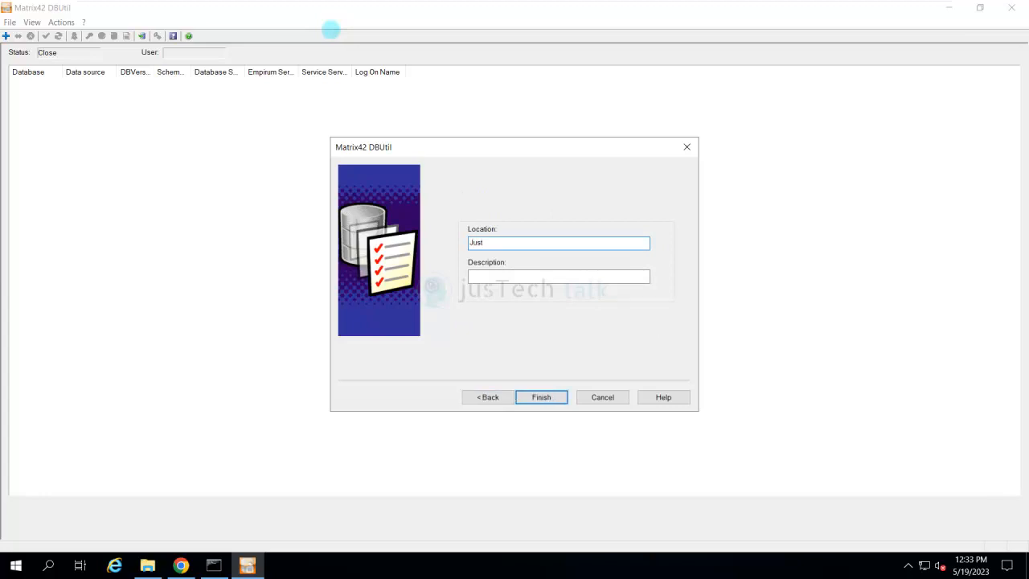
key("BackSpace")
key("BackSpace")
key("BackSpace")
type("Just")
key("BackSpace")
key("BackSpace")
key("BackSpace")
type("jusTech")
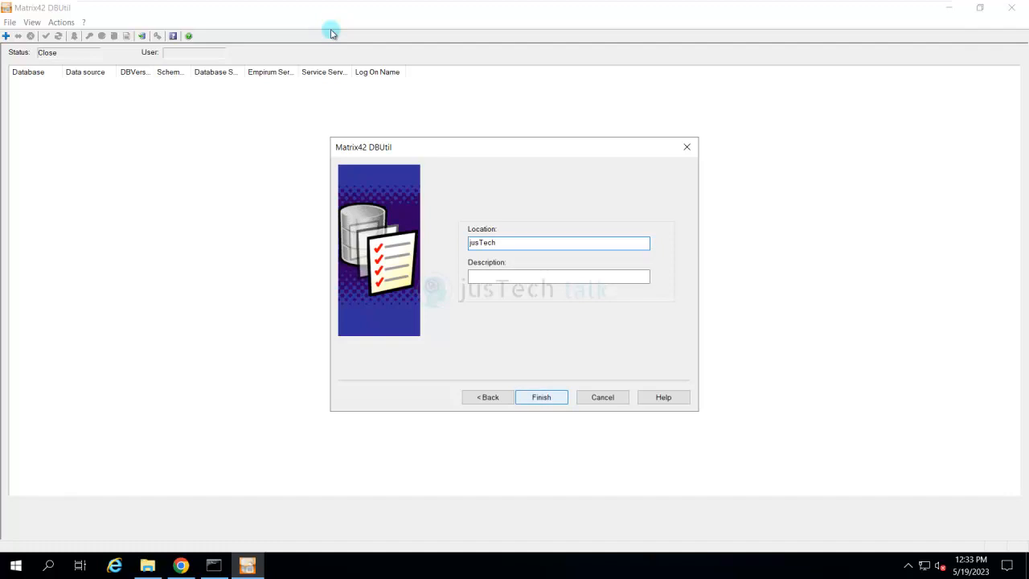
key("Return")
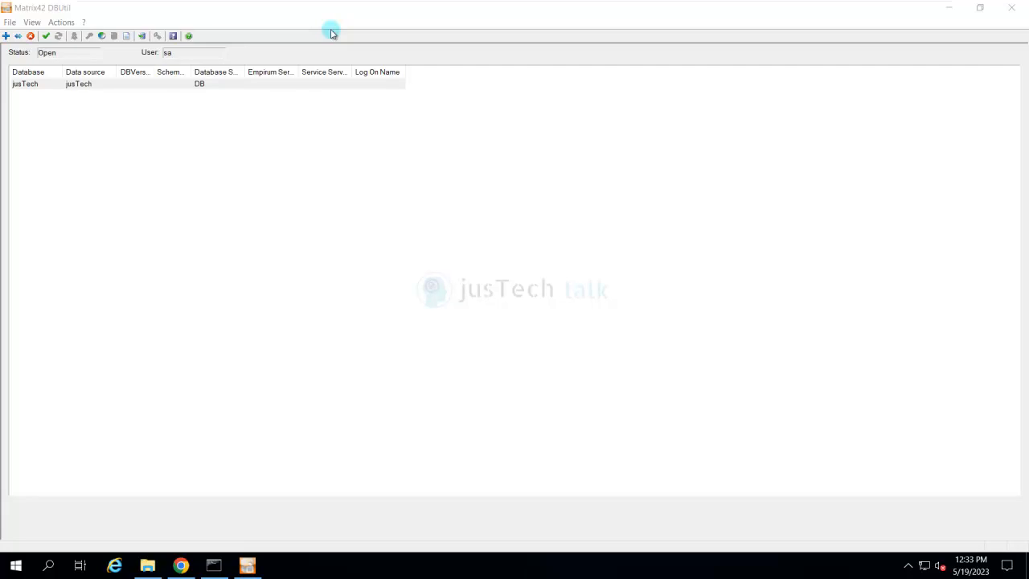
Step: Create the tables in the jusTech location database, using the Local option for the Empirum Server
left_click(332, 34)
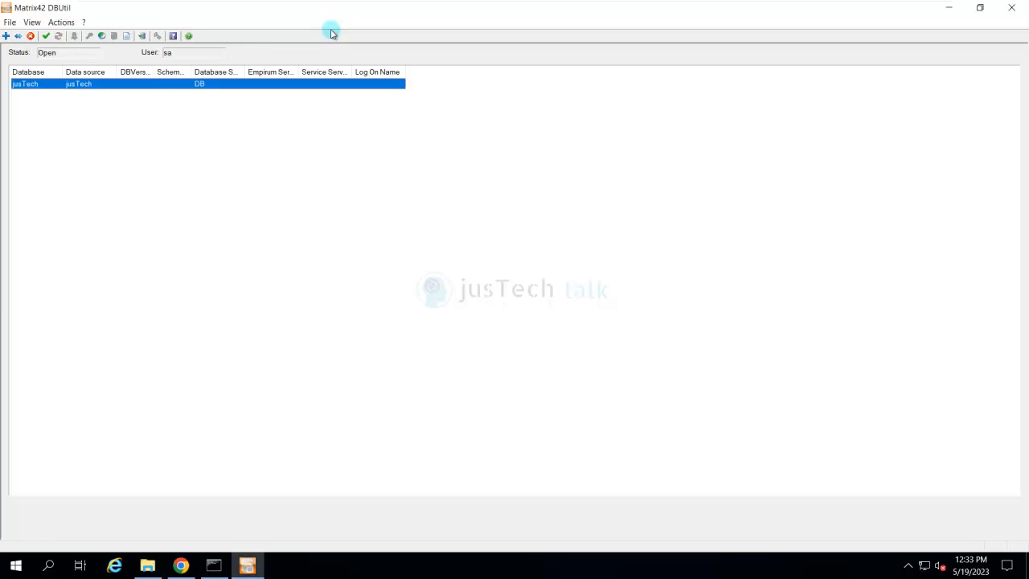
key("alt+a")
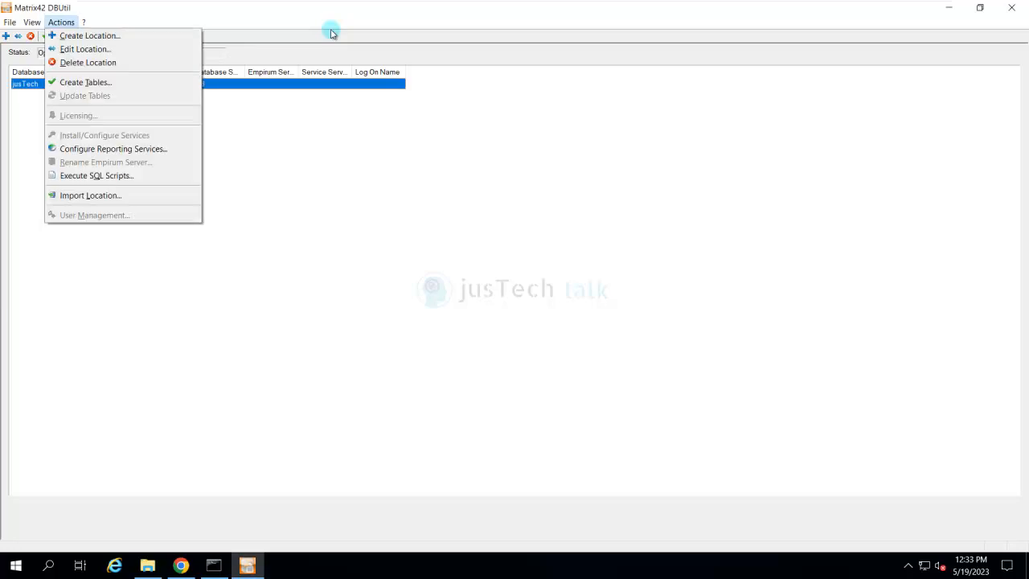
key("Down")
key("Down")
key("Down")
key("Down")
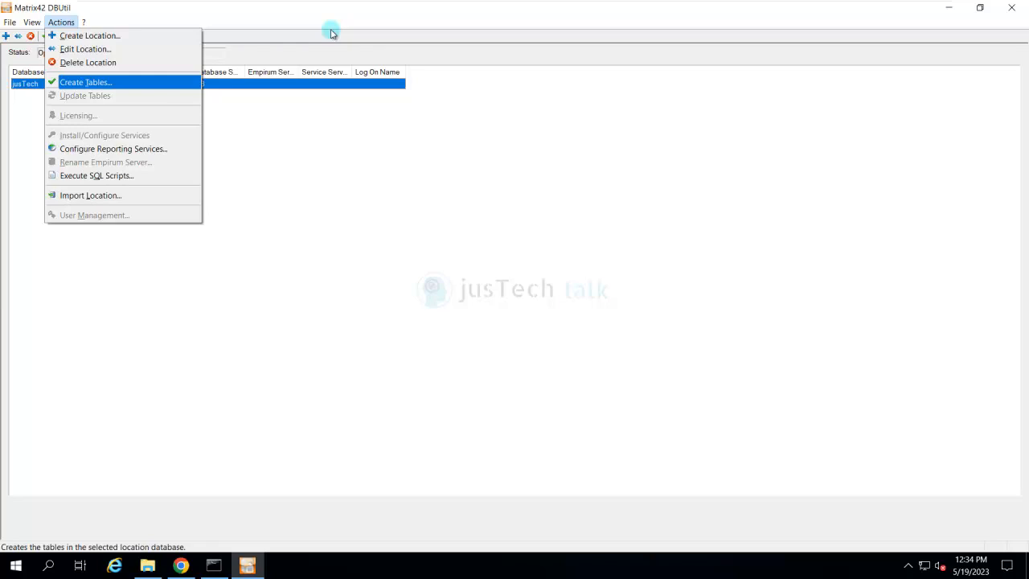
key("Return")
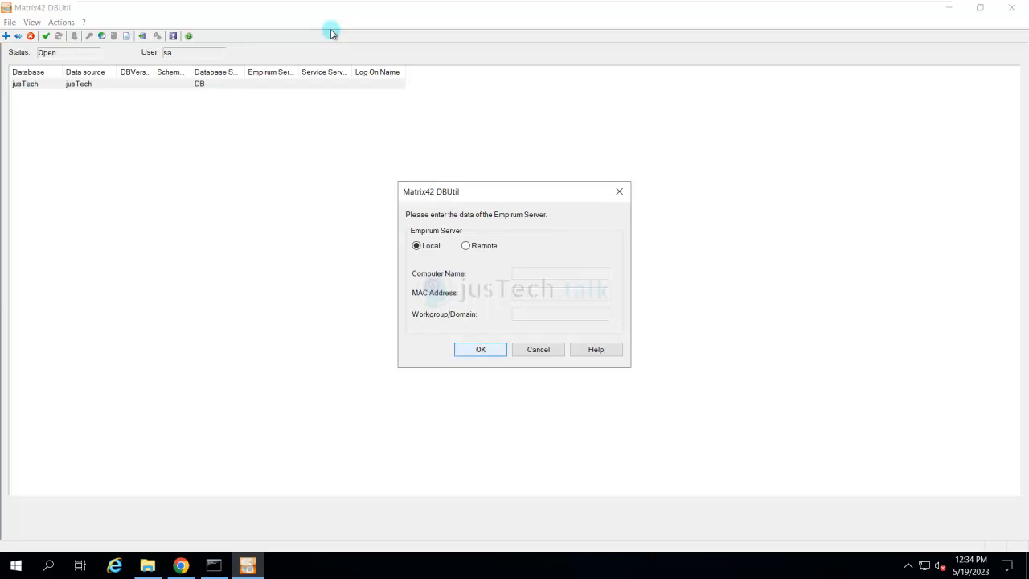
key("Return")
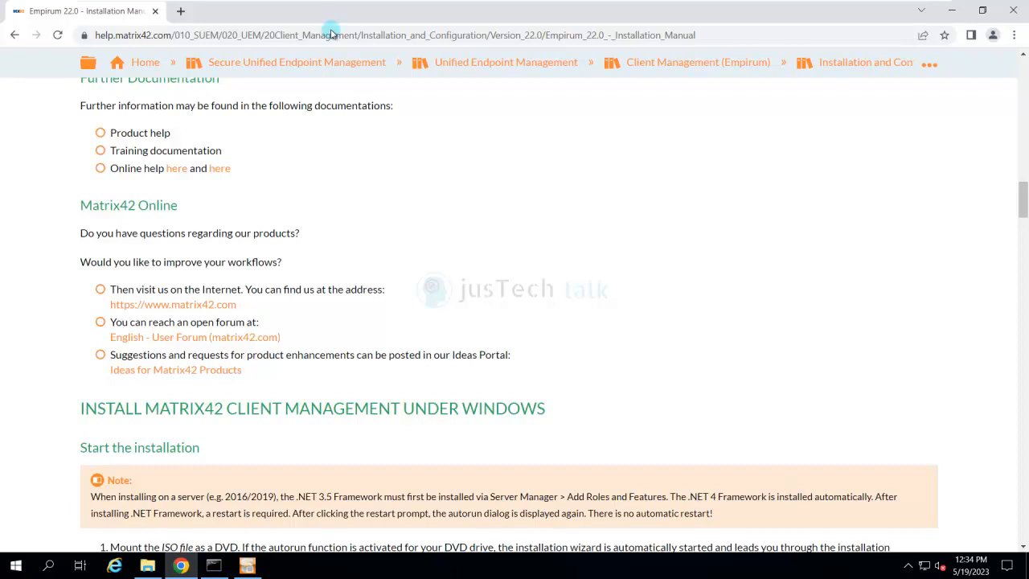
Step: Read the installation manual's steps on creating locations and tables, up to the section on installing the Matrix42 services
scroll(331, 33, "down", 3)
scroll(331, 34, "up", 2)
scroll(331, 34, "down", 15)
scroll(331, 34, "down", 5)
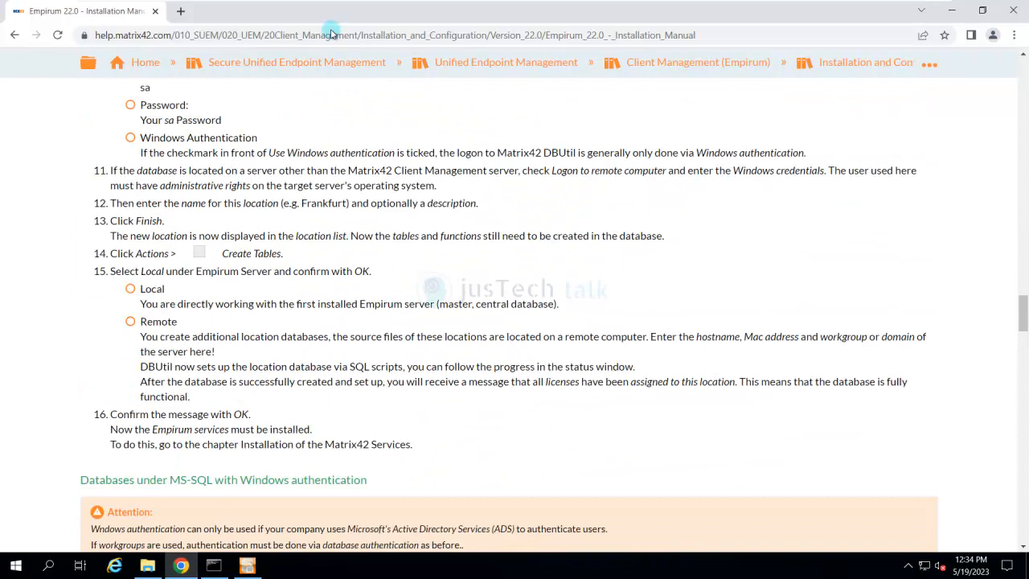
scroll(332, 34, "up", 3)
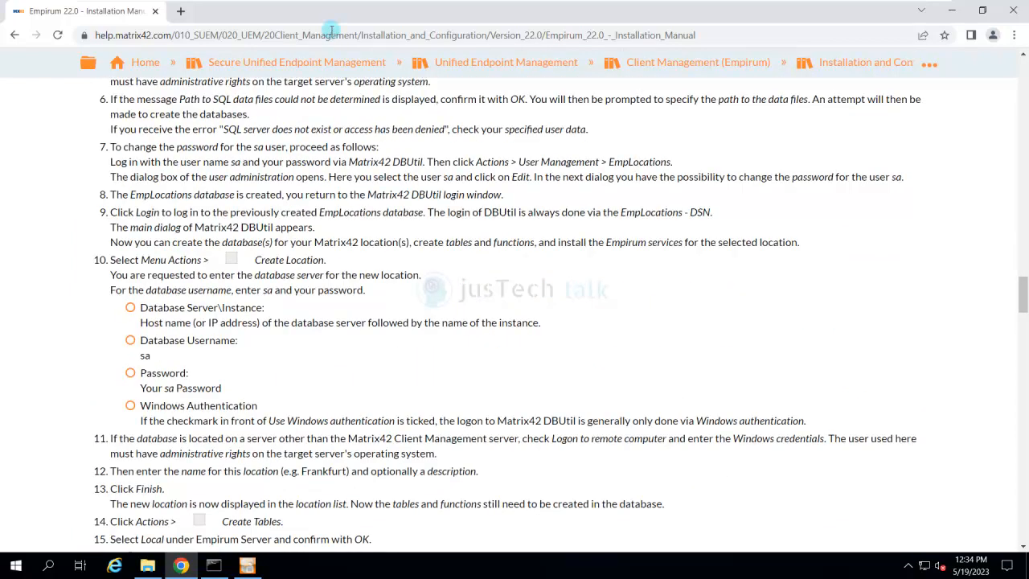
scroll(331, 34, "down", 1)
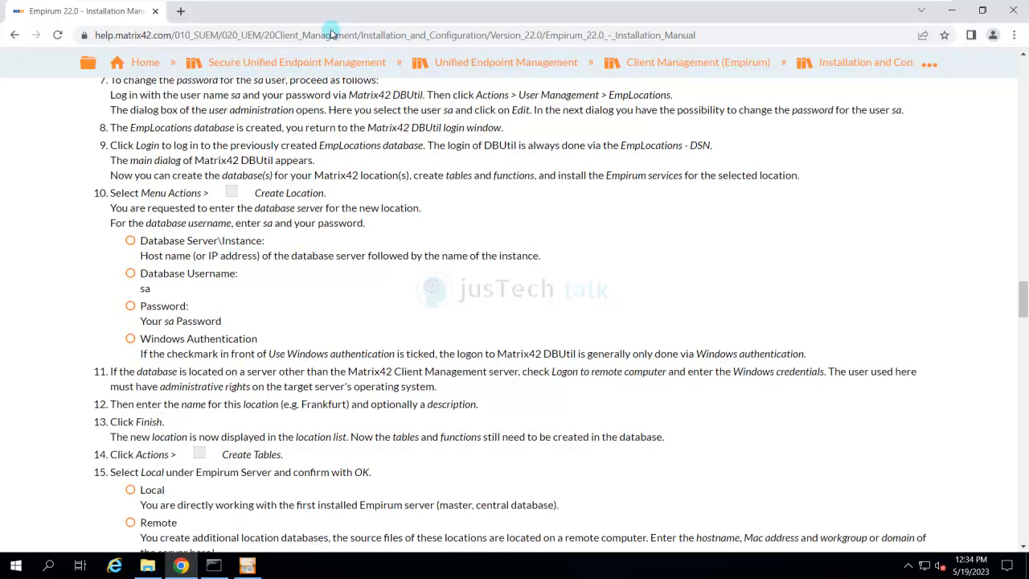
scroll(331, 34, "down", 1)
scroll(331, 34, "down", 2)
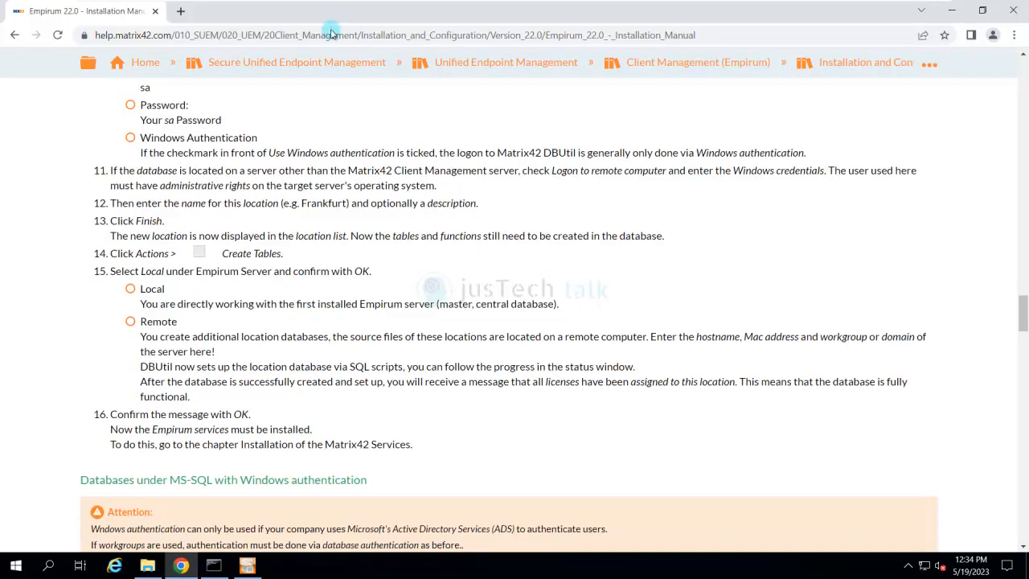
scroll(331, 34, "down", 3)
scroll(332, 33, "down", 2)
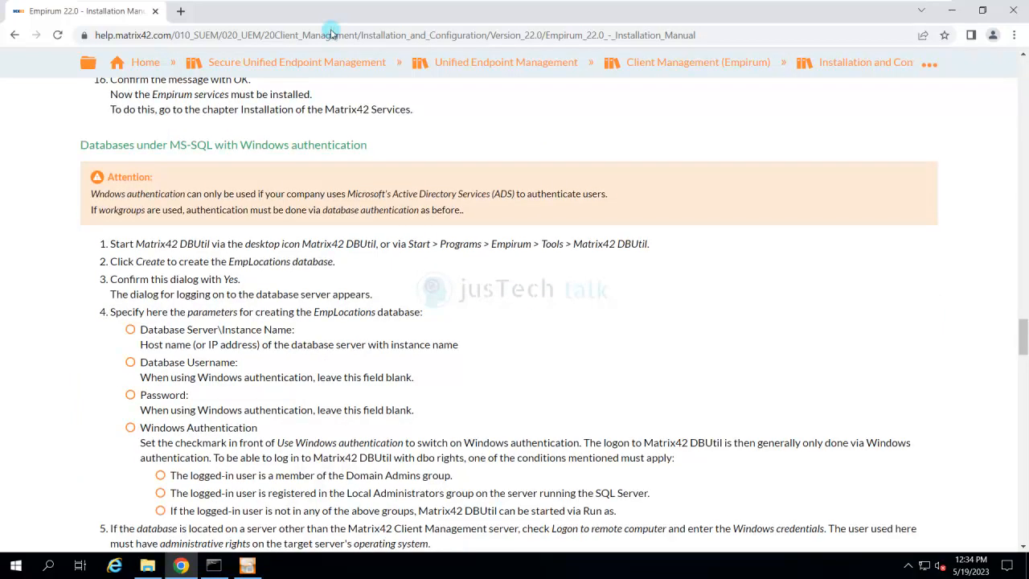
scroll(332, 34, "down", 12)
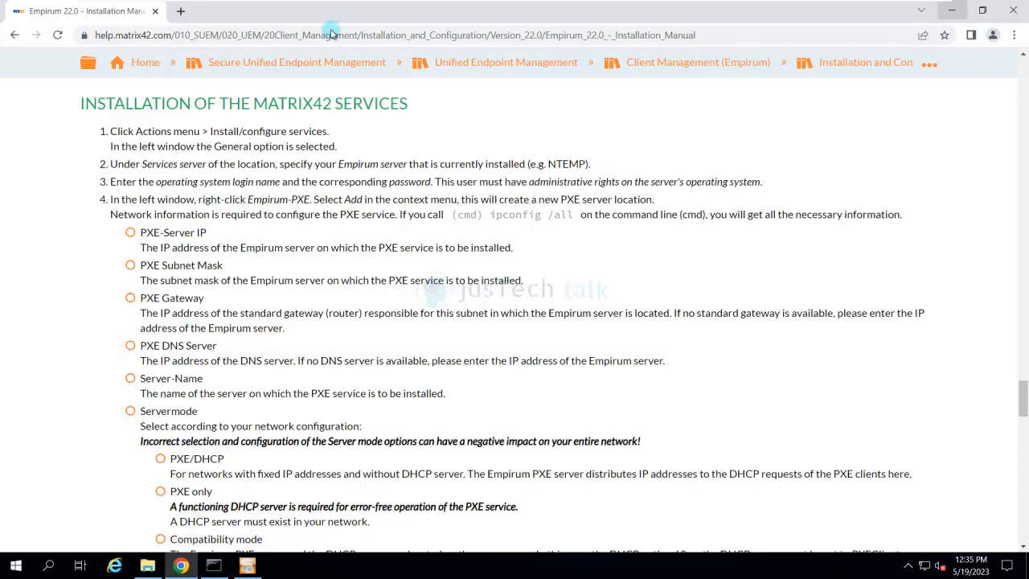
Step: Switch back to Matrix42 DBUtil to check the table creation progress and acknowledge the completed database configuration
left_click(952, 10)
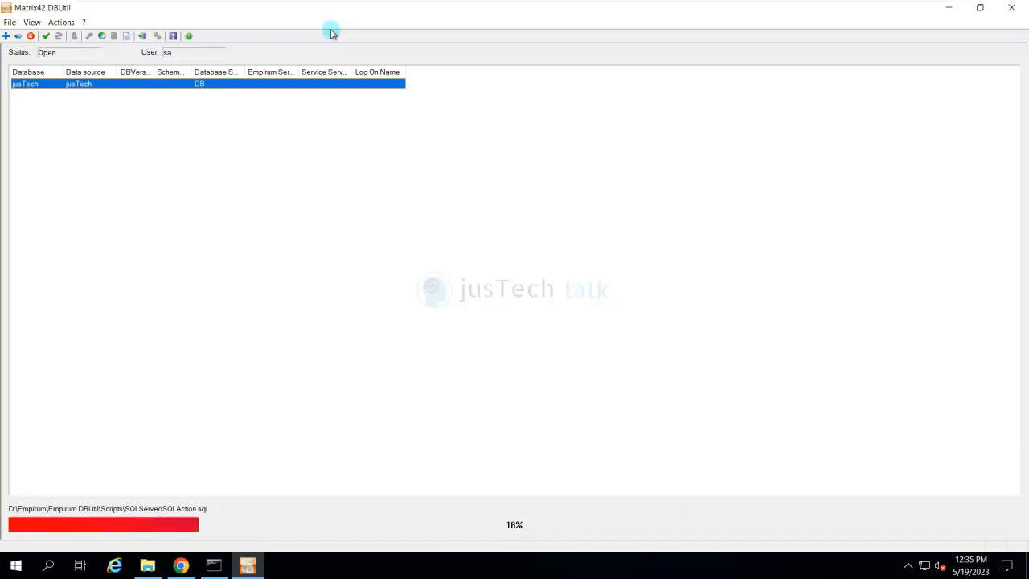
left_click(181, 566)
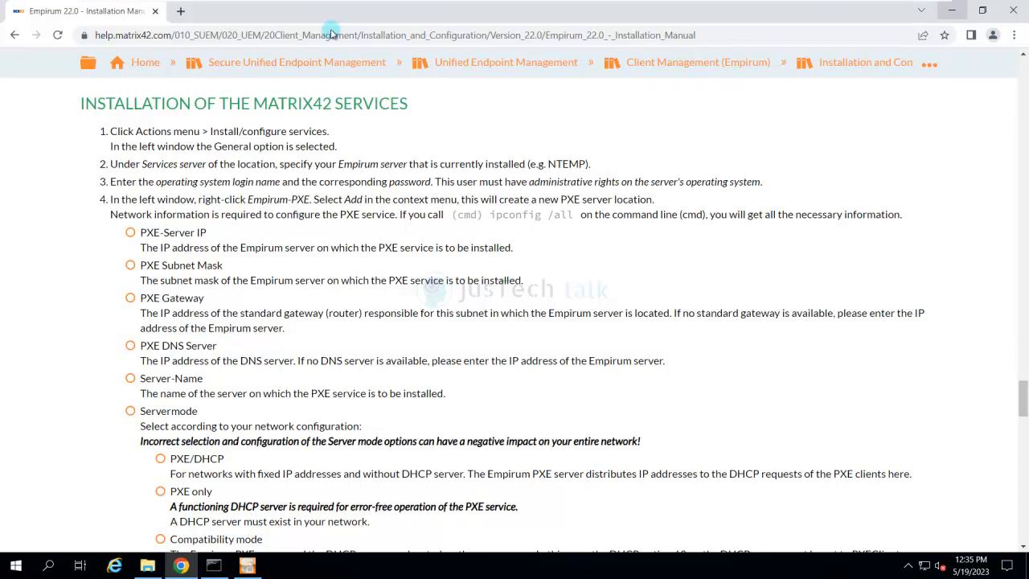
key("alt+Tab")
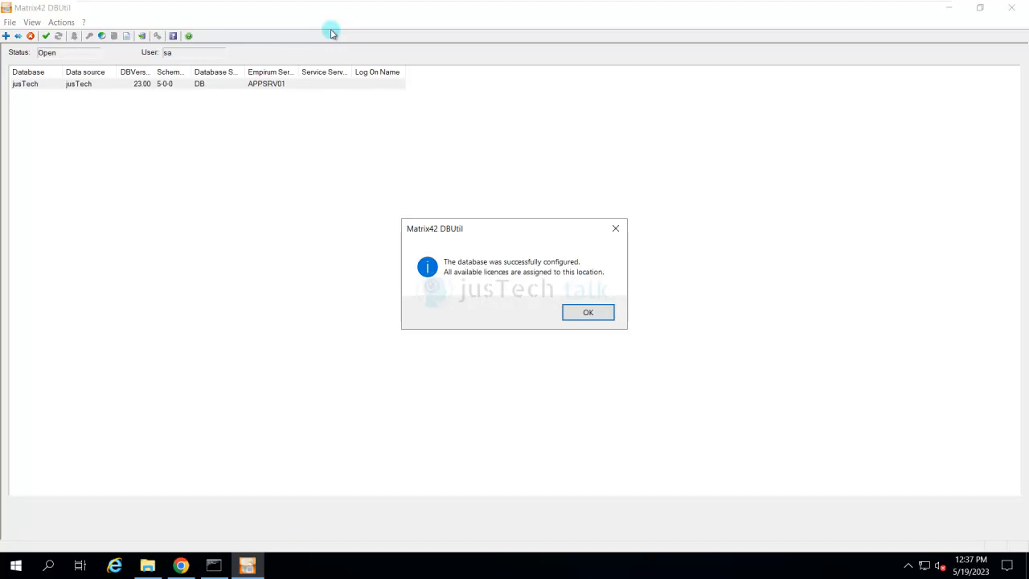
key("Return")
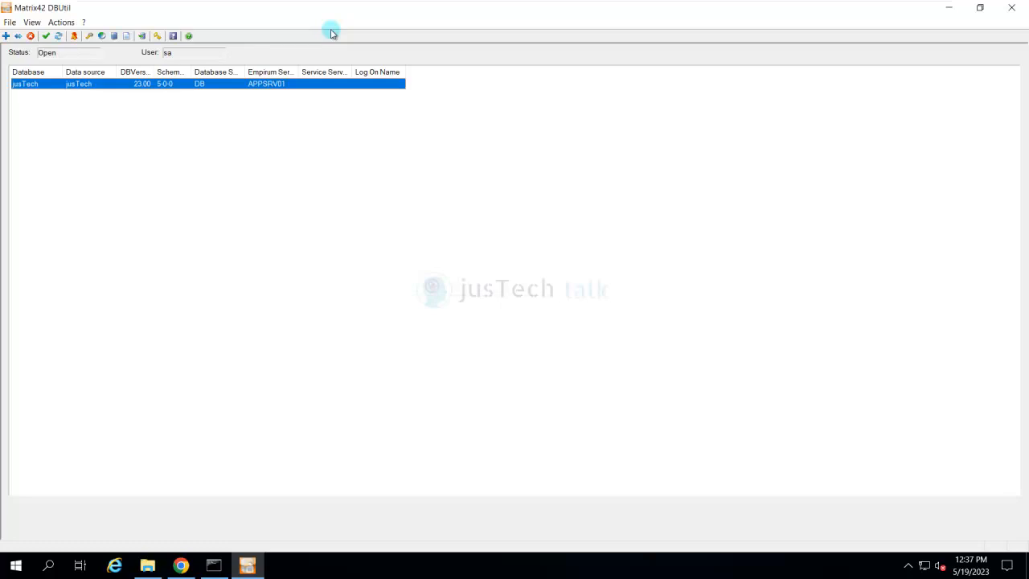
Step: Review the license overview and the license key entry form for the jusTech location, cancelling both dialogs
key("alt+a")
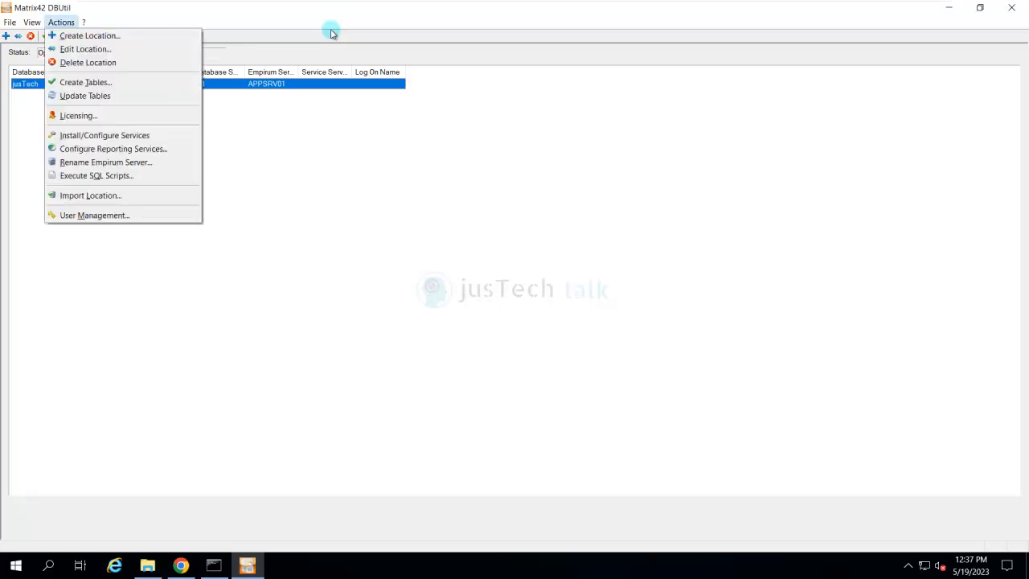
key("Down")
key("Down")
key("Down")
key("Down")
key("Down")
key("Down")
key("Return")
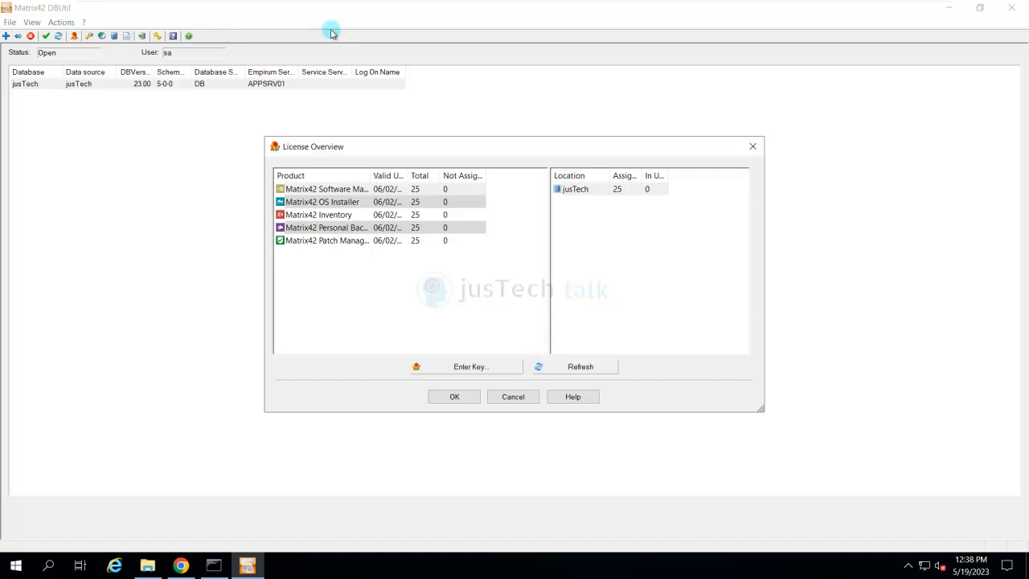
left_click(471, 366)
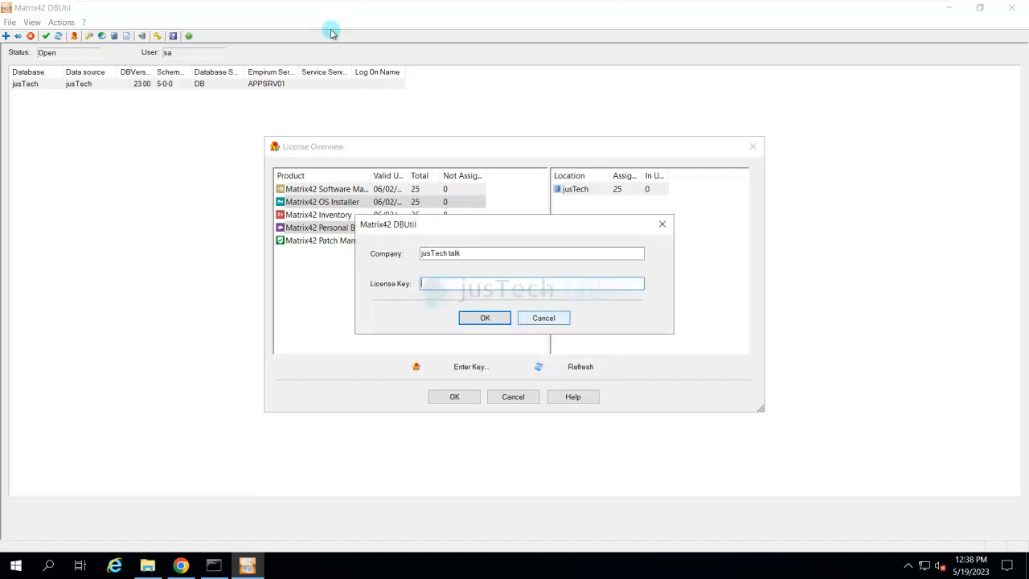
left_click(544, 318)
left_click(513, 396)
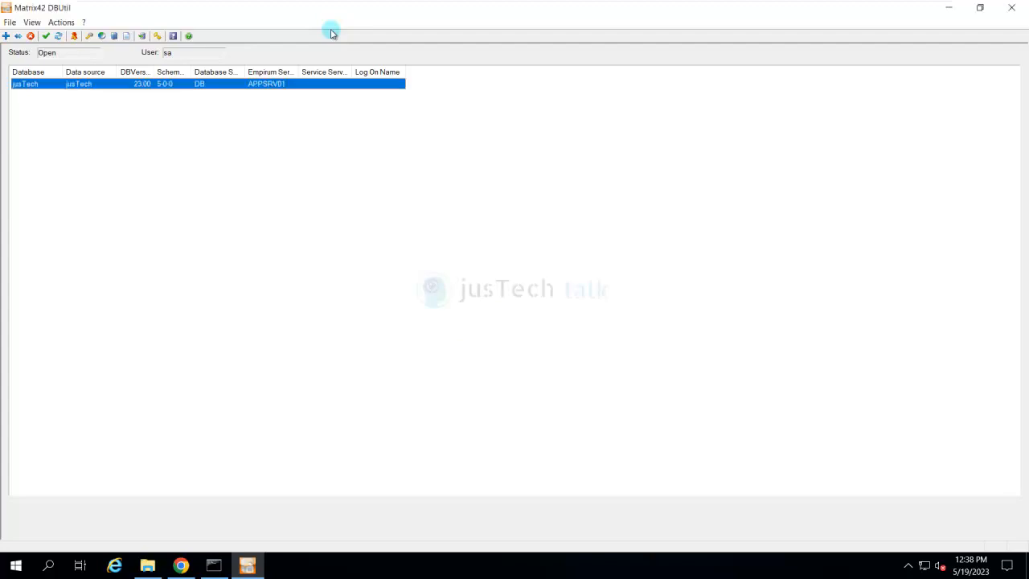
Step: Set the jusTech services to log on with the account justech\administrator, entering and confirming the account password
left_click(62, 21)
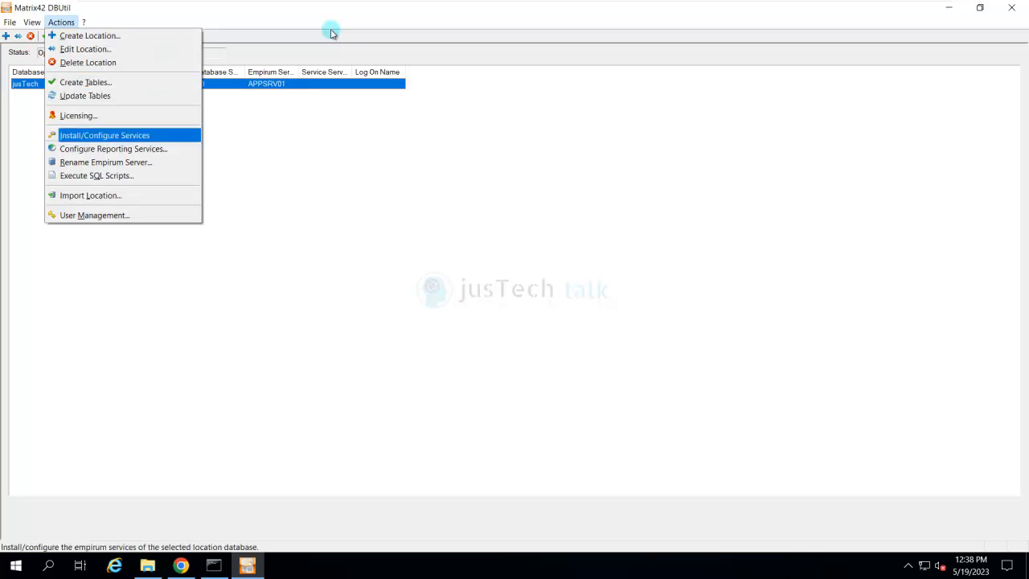
key("Return")
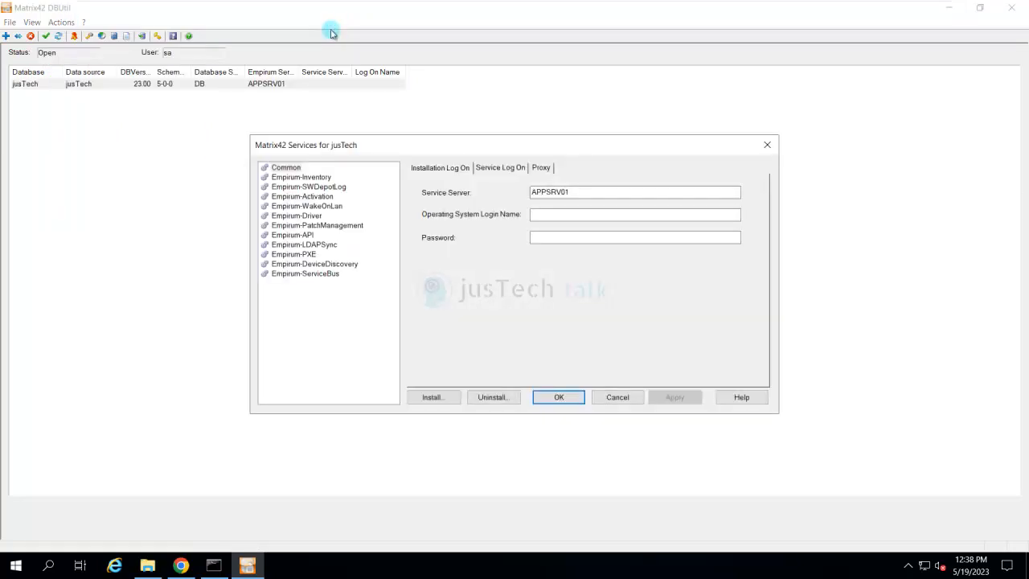
key("ctrl+Tab")
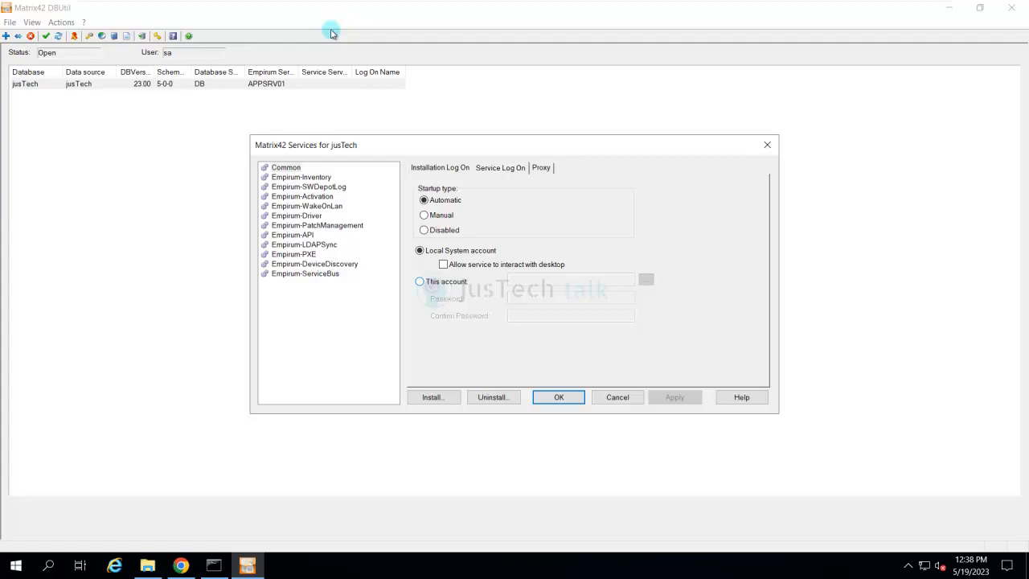
left_click(419, 281)
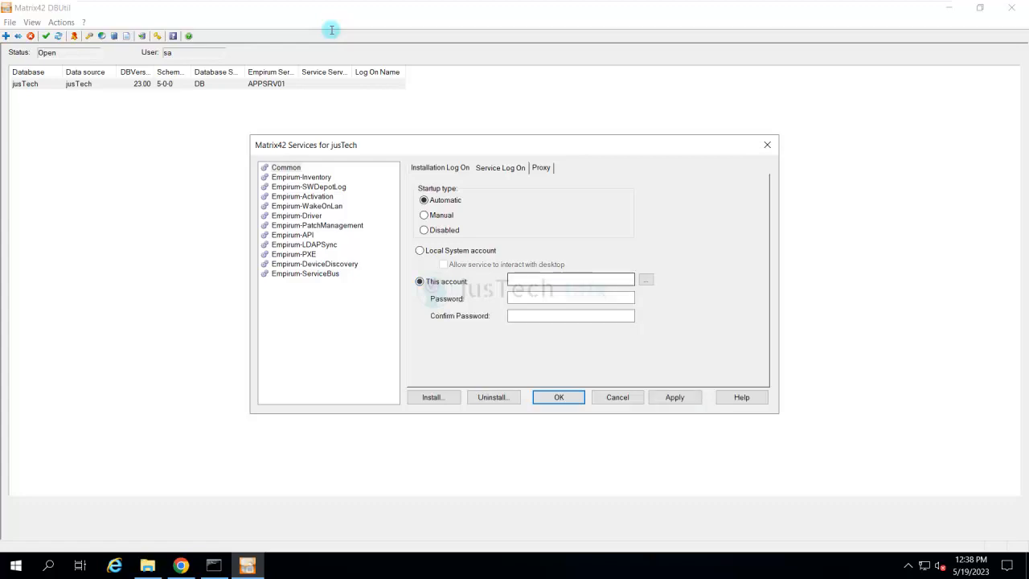
left_click(571, 280)
type("justtech\\administrator")
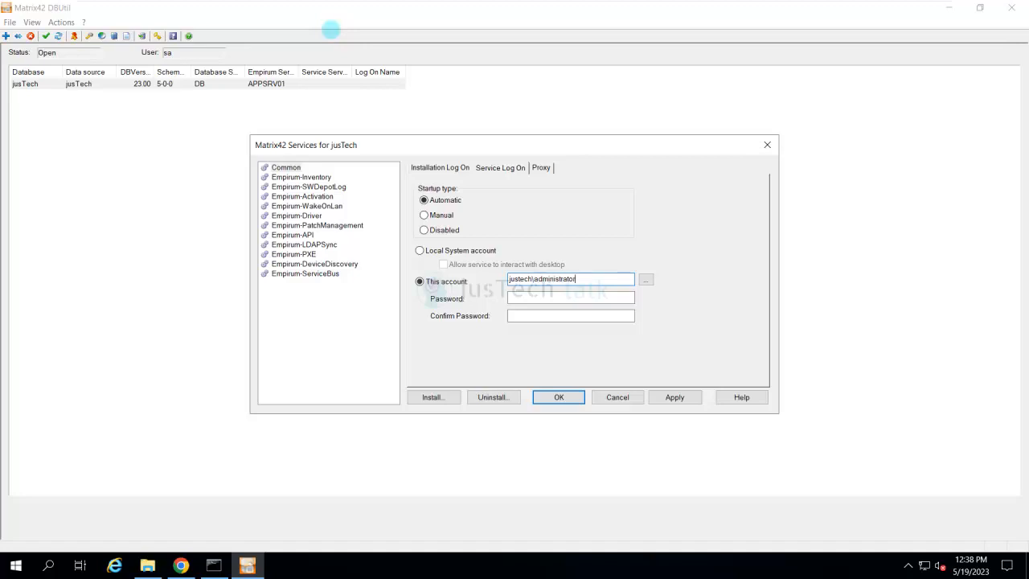
key("Tab")
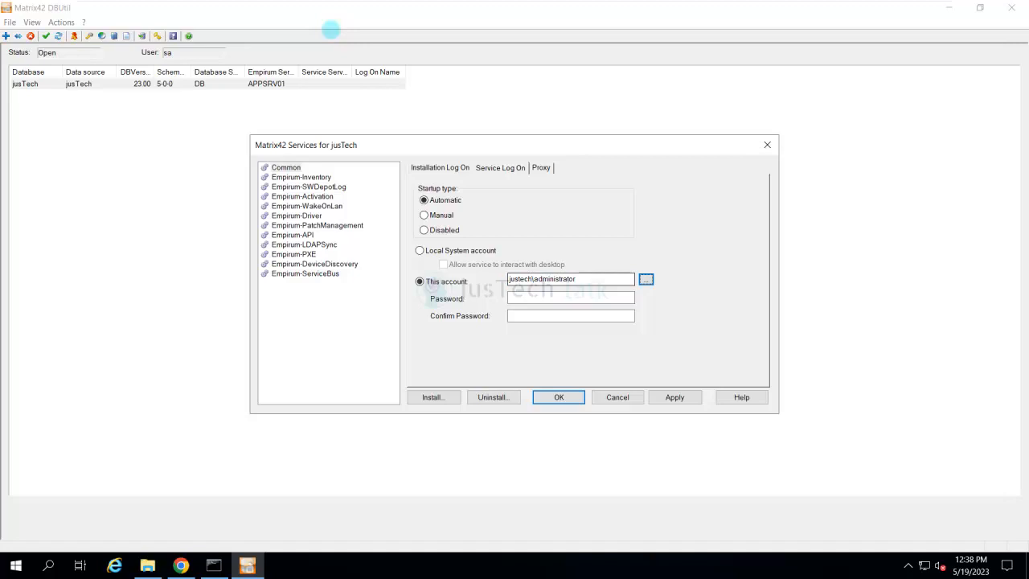
key("Tab")
type("•••••••••")
key("Tab")
type("•••••••••")
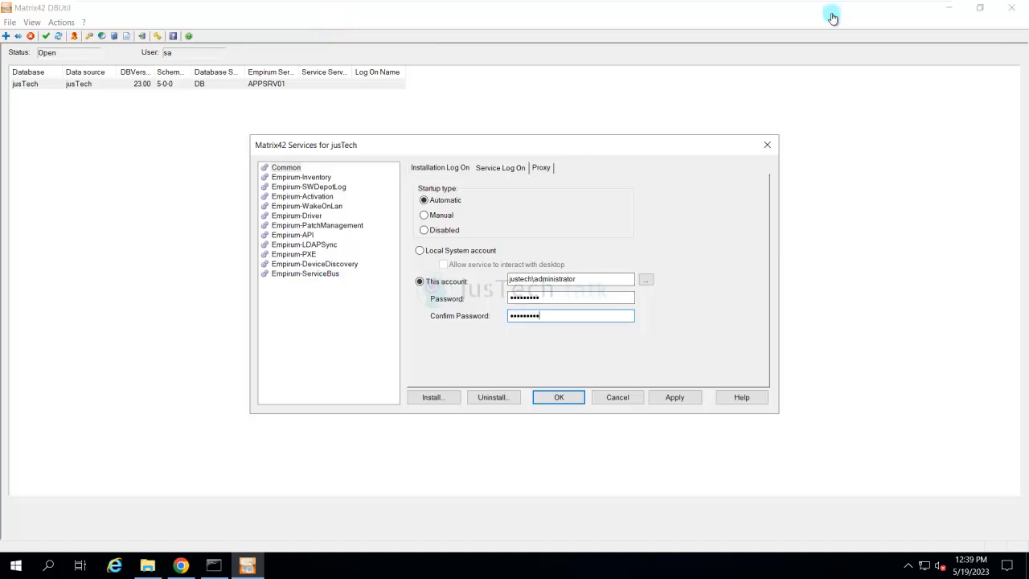
Step: Enter justech\administrator and its password as the installation log-on for service server APPSRV01, and apply the settings
key("ctrl+shift+Tab")
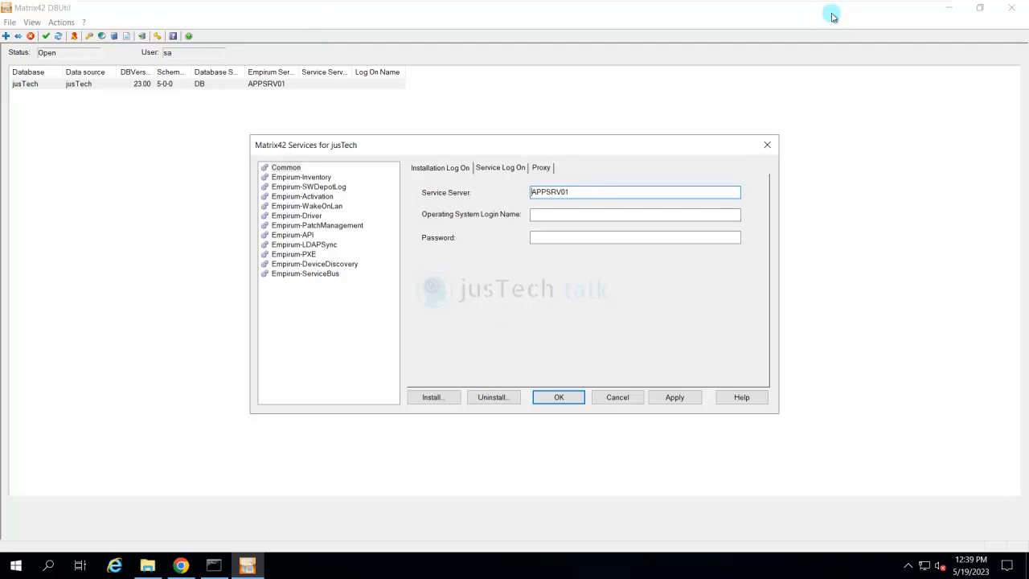
key("Tab")
type("justech")
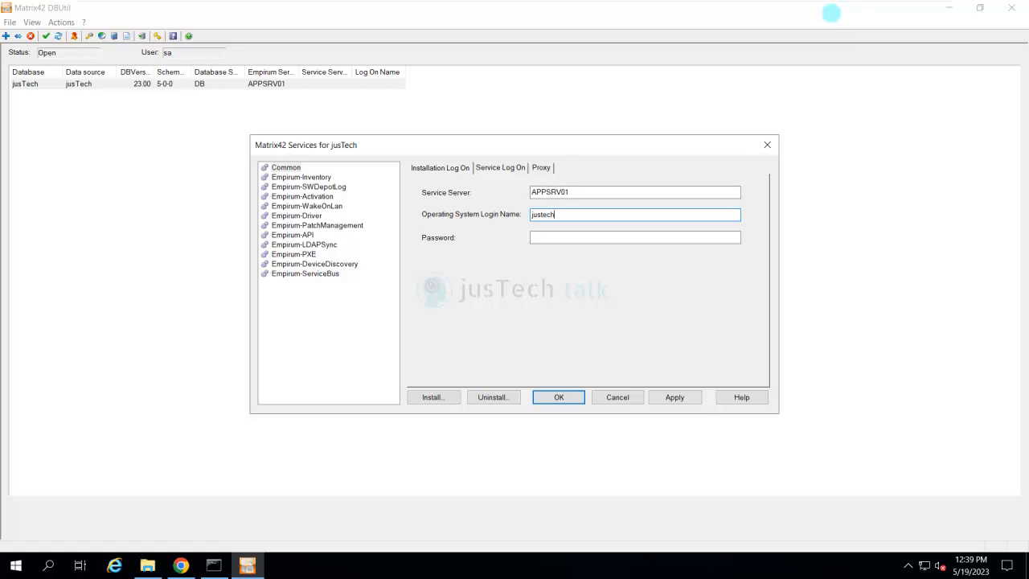
type("\\administrator")
key("Tab")
type("*********")
left_click(674, 398)
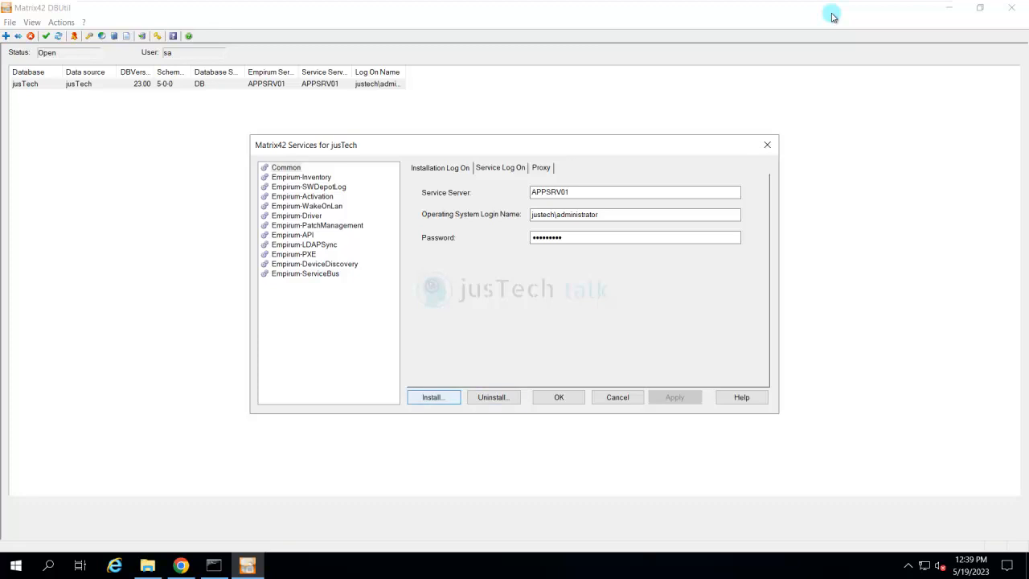
Step: Install the Empirum services AlarmManager, Inventory, SWDepotLog, Activation, AgentPush, Policy, Interface and DeviceDiscovery
left_click(433, 397)
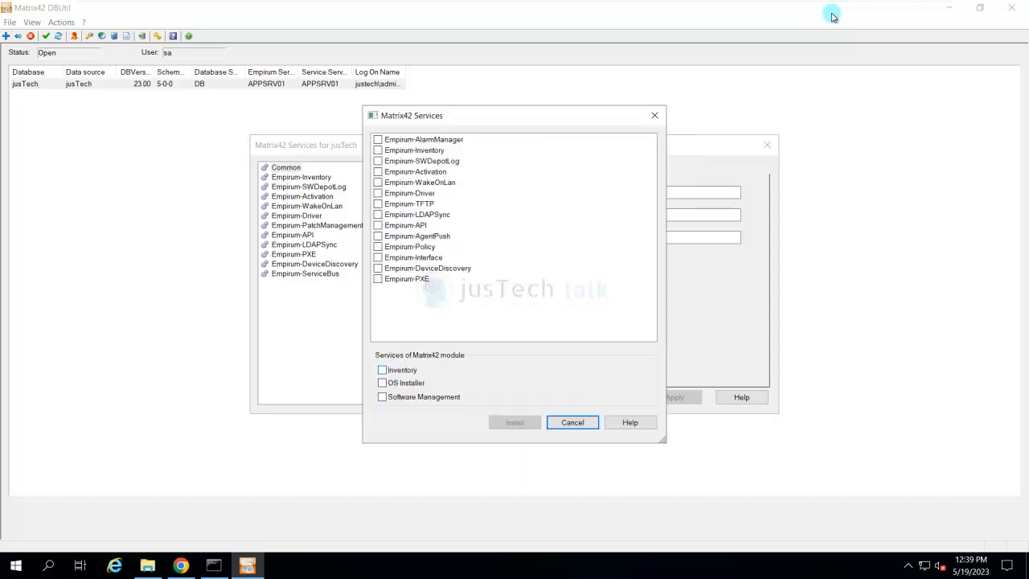
left_click(382, 370)
left_click(382, 383)
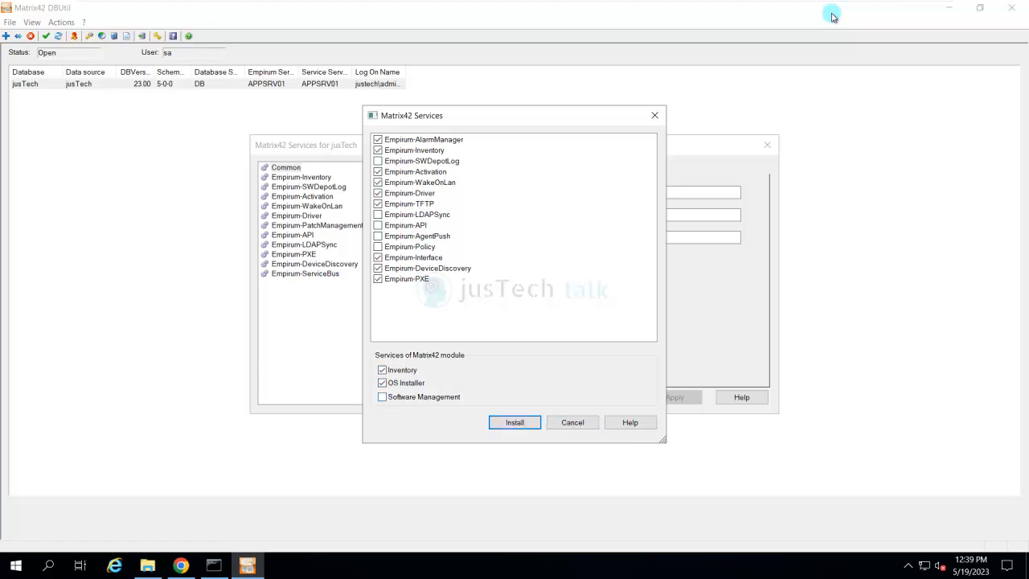
left_click(382, 396)
key("space")
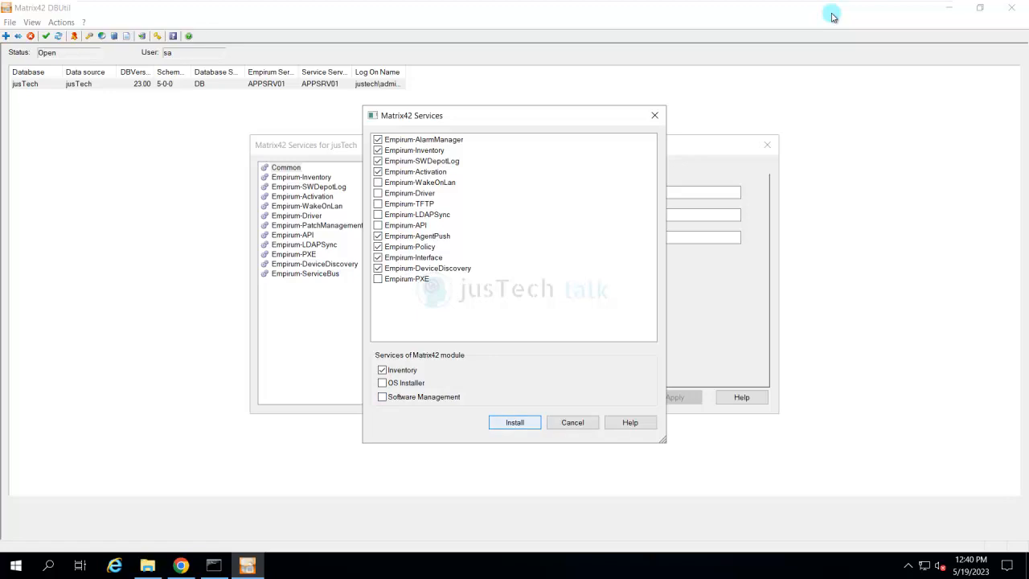
key("Return")
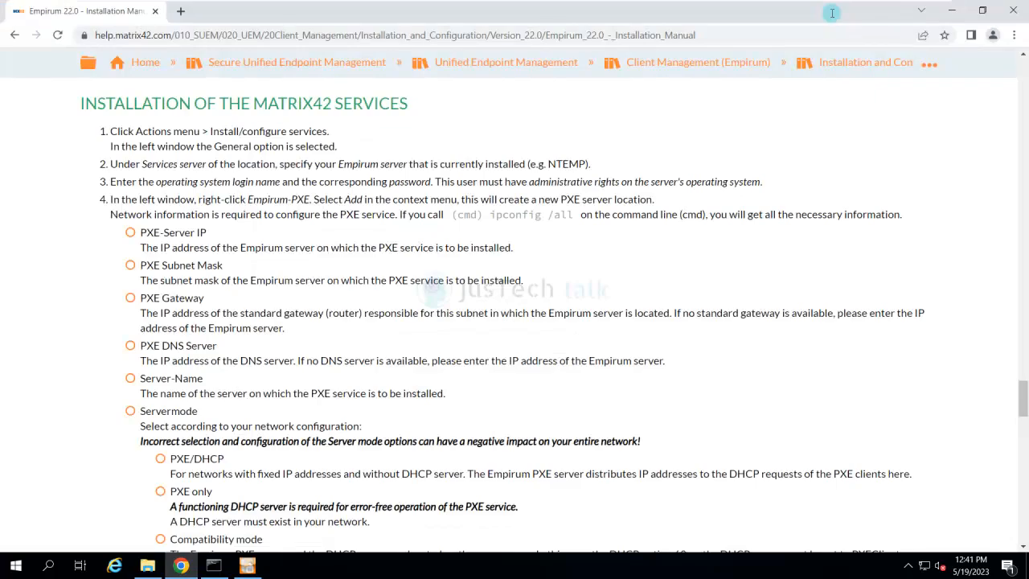
Step: Switch to Chrome and read the installation manual's steps for installing the Matrix42 services, down to the reporting services section
scroll(515, 305, "down", 3)
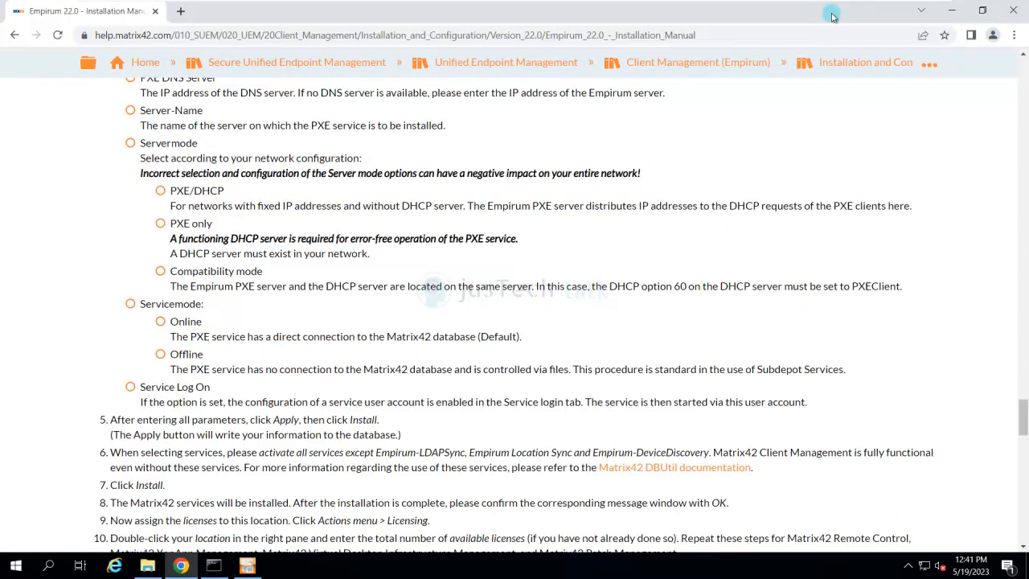
scroll(833, 17, "down", 1)
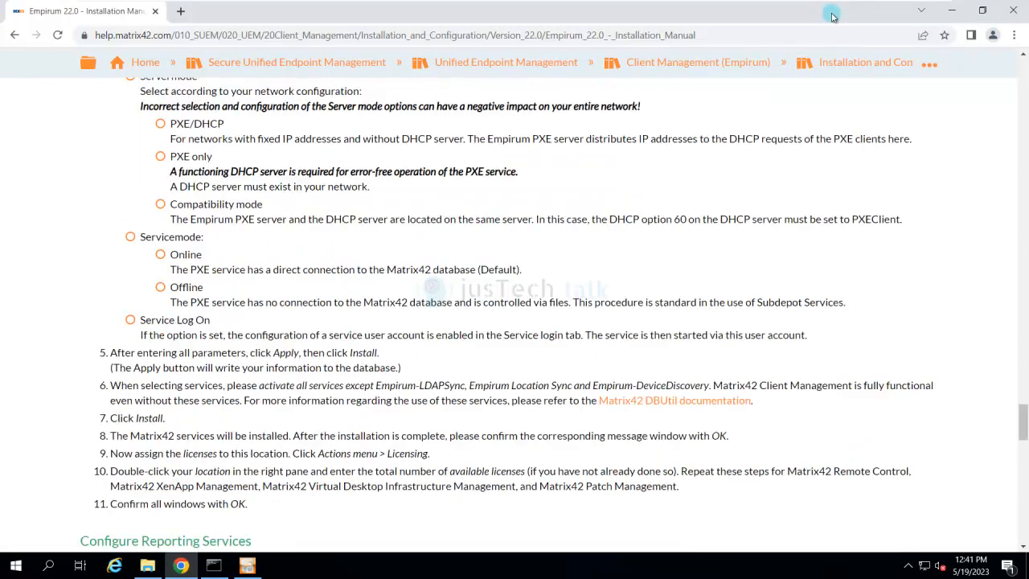
scroll(834, 17, "down", 1)
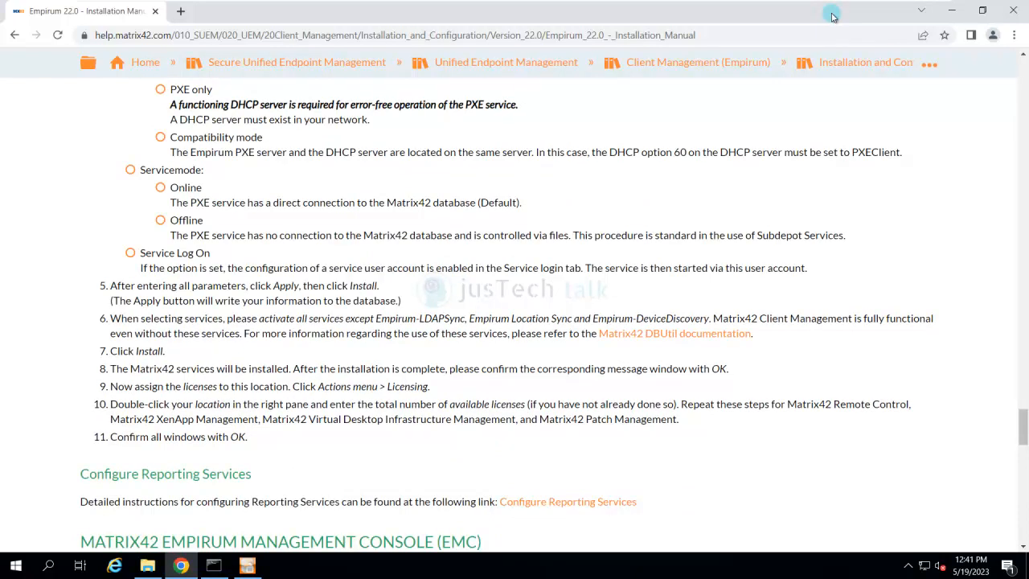
scroll(833, 16, "down", 2)
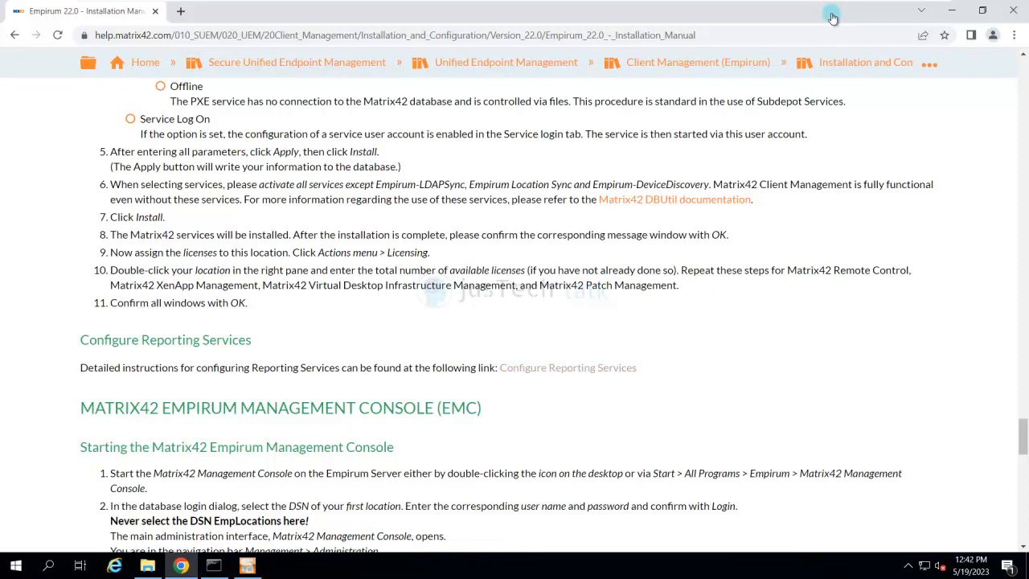
Step: Open the linked Configure Reporting Services instructions in a new browser tab and read them through to the end
left_click(592, 369, "ctrl")
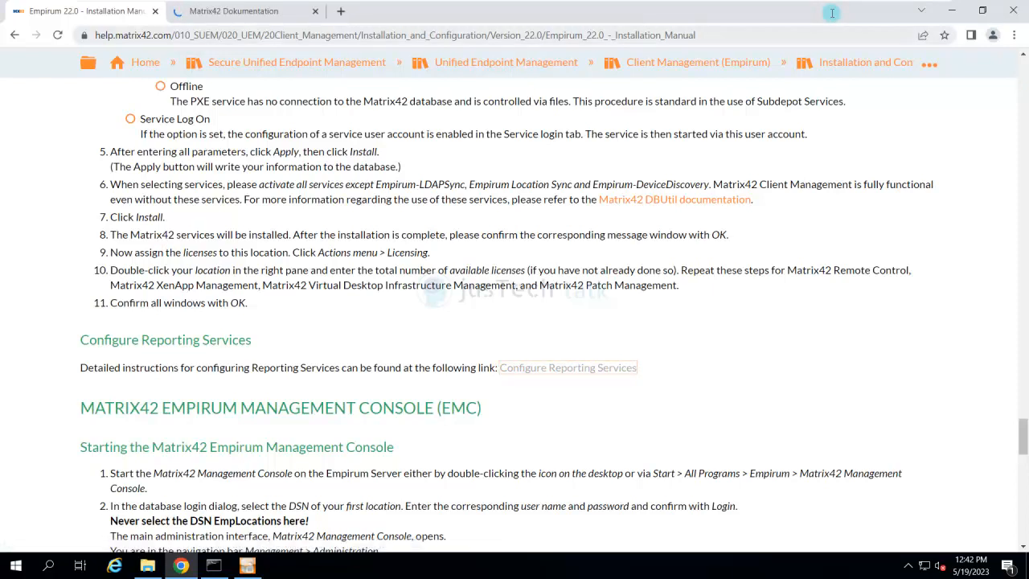
key("ctrl+Tab")
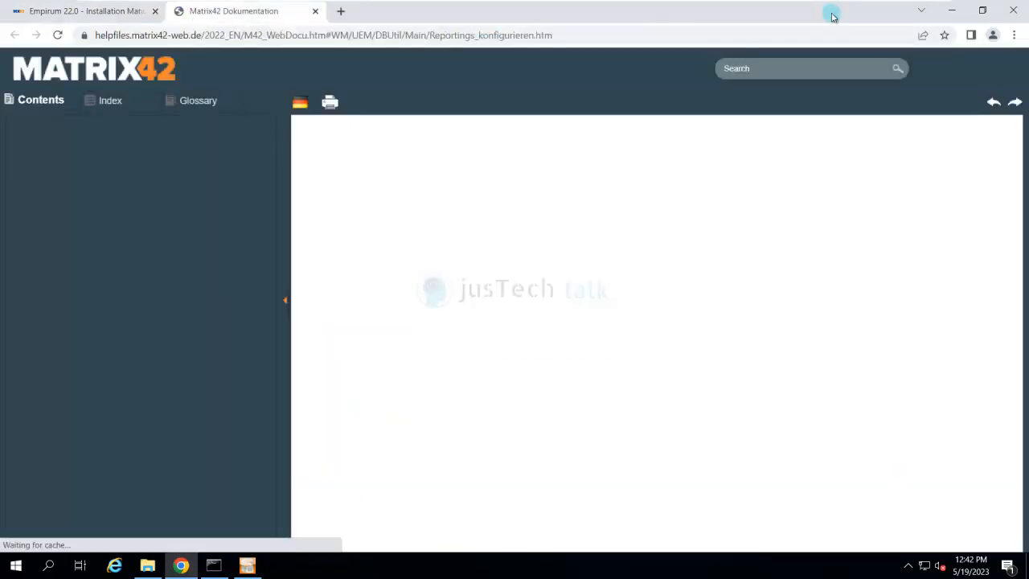
scroll(832, 12, "down", 3)
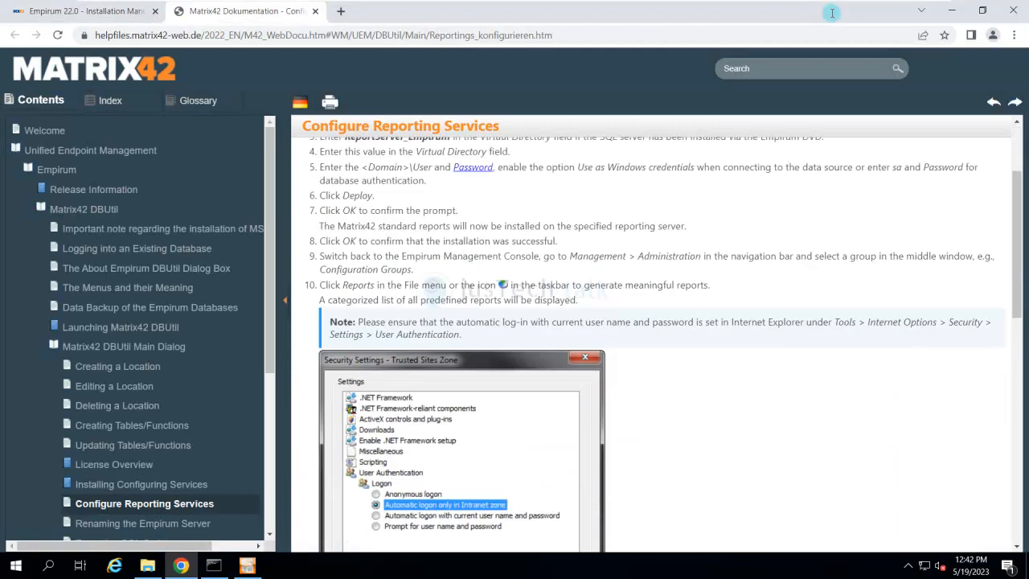
scroll(832, 13, "up", 3)
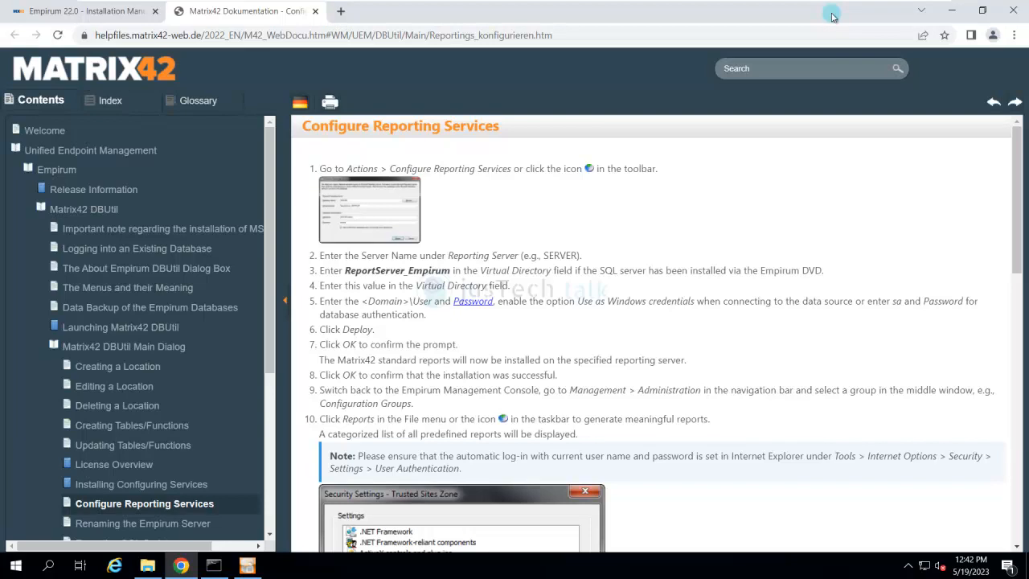
scroll(834, 18, "down", 2)
scroll(833, 18, "up", 2)
scroll(833, 18, "down", 12)
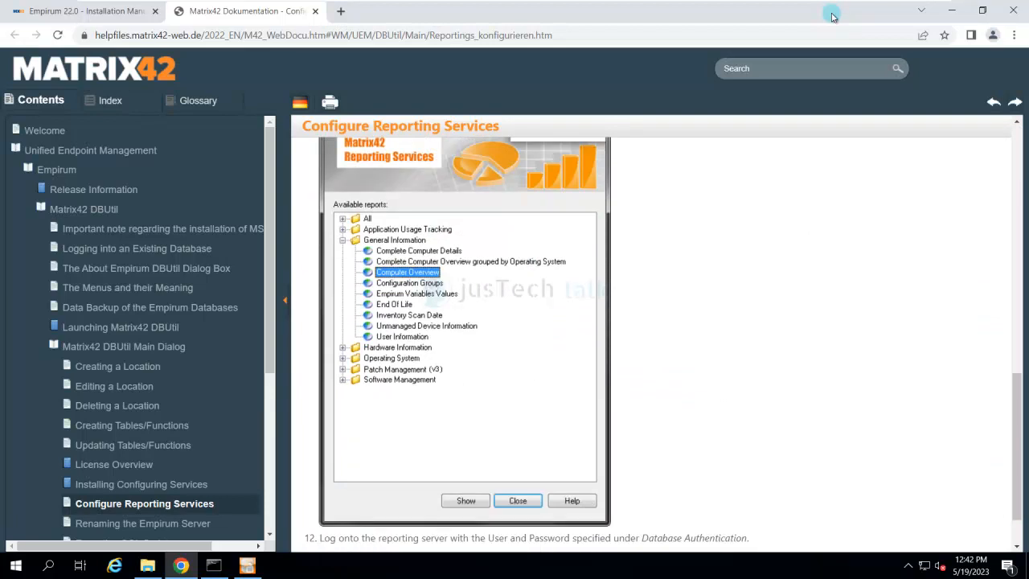
scroll(834, 18, "down", 1)
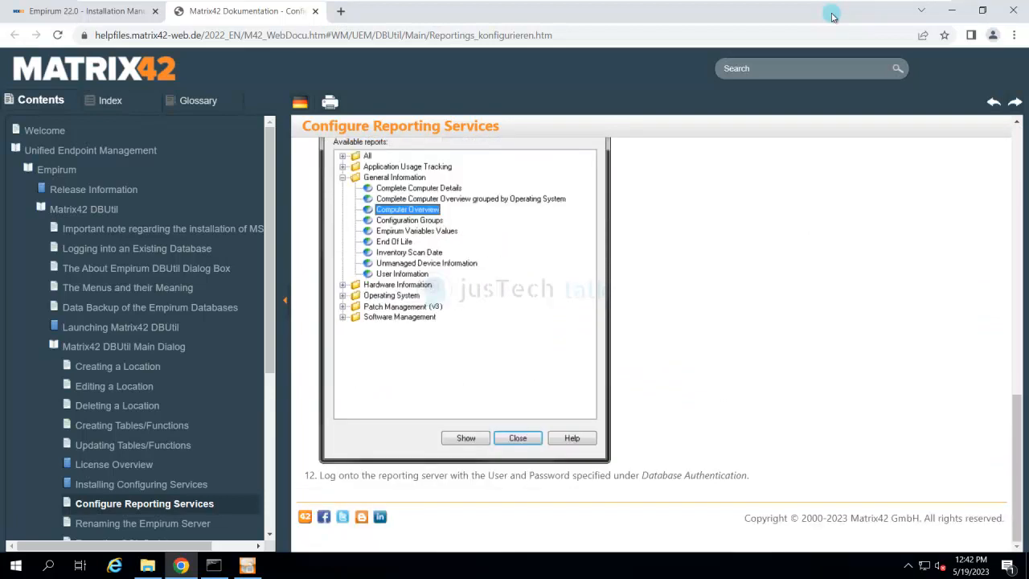
scroll(833, 18, "up", 15)
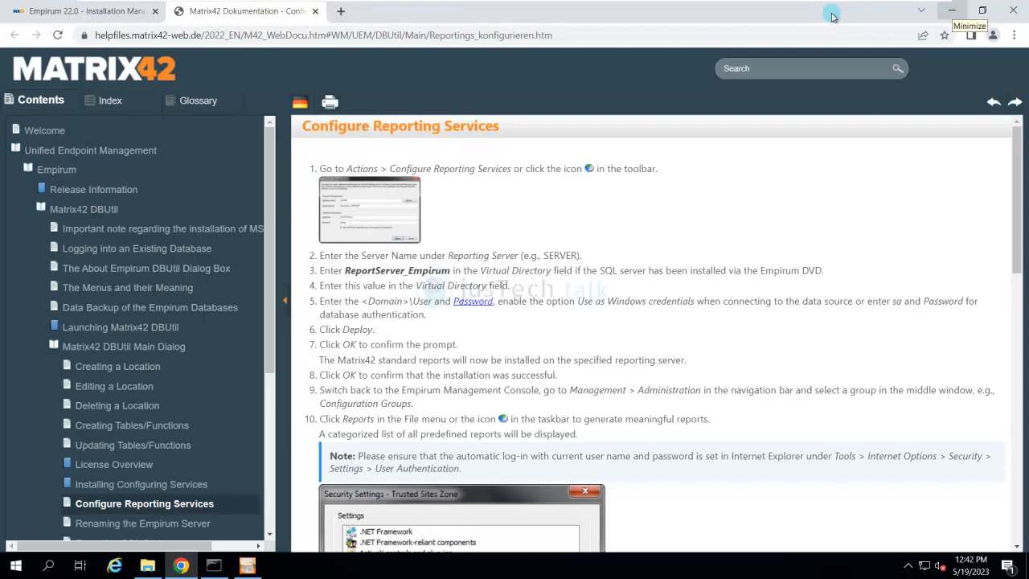
Step: Return to Matrix42 DBUtil, acknowledge the service installation message and close the jusTech services configuration
left_click(833, 17)
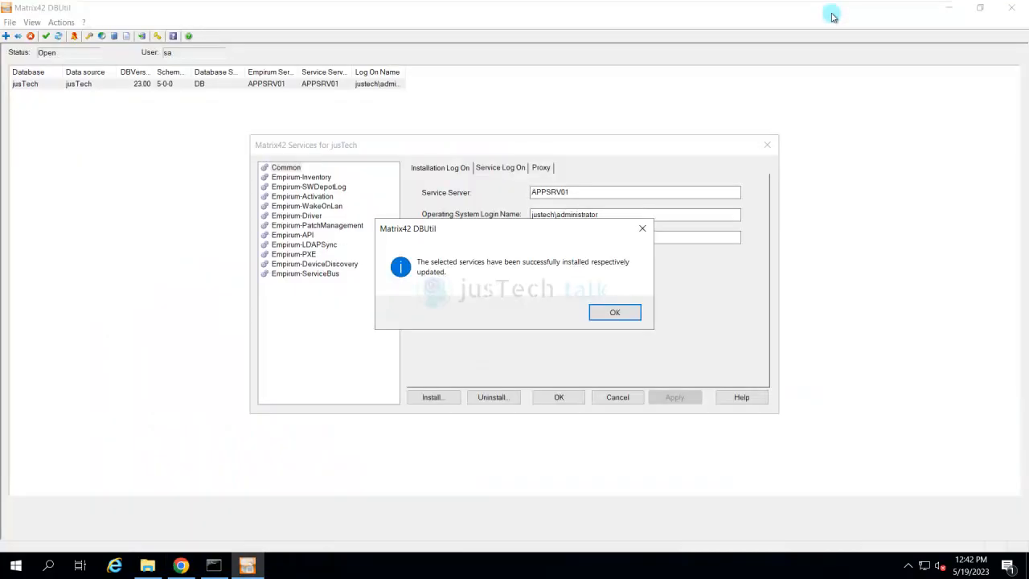
key("Return")
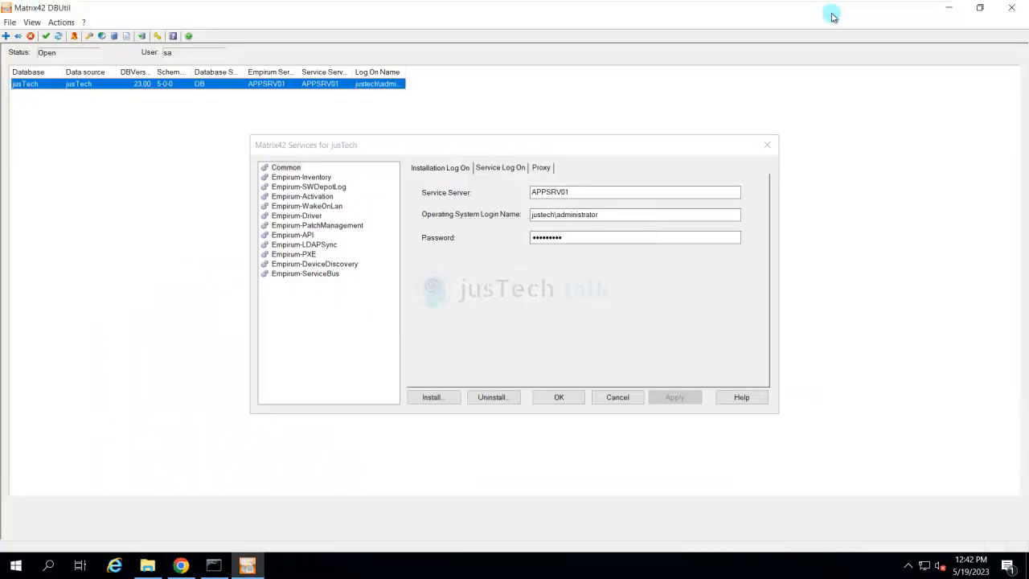
key("Return")
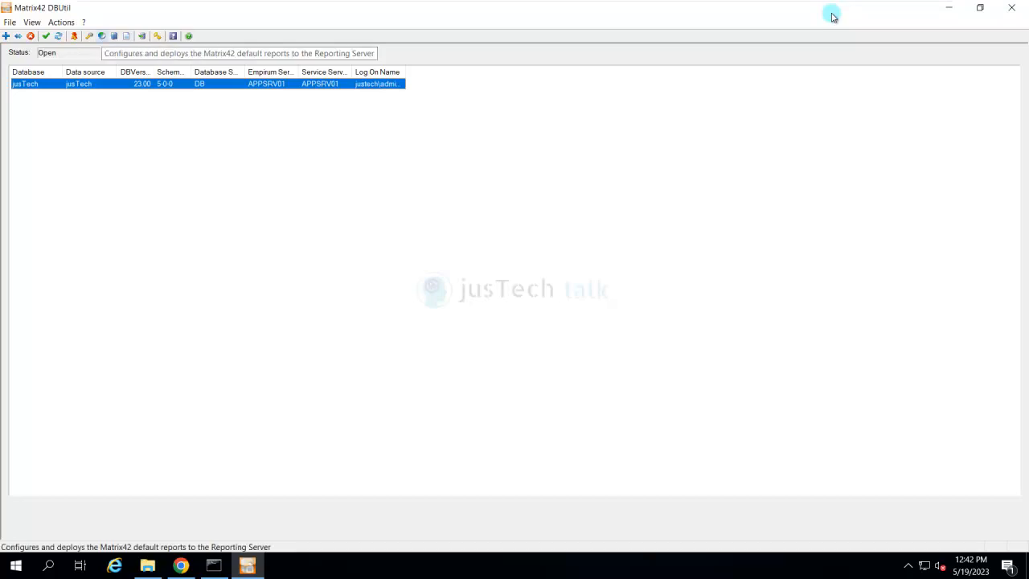
key("alt+a")
key("Down")
key("i")
key("i")
key("Up")
key("Up")
key("Up")
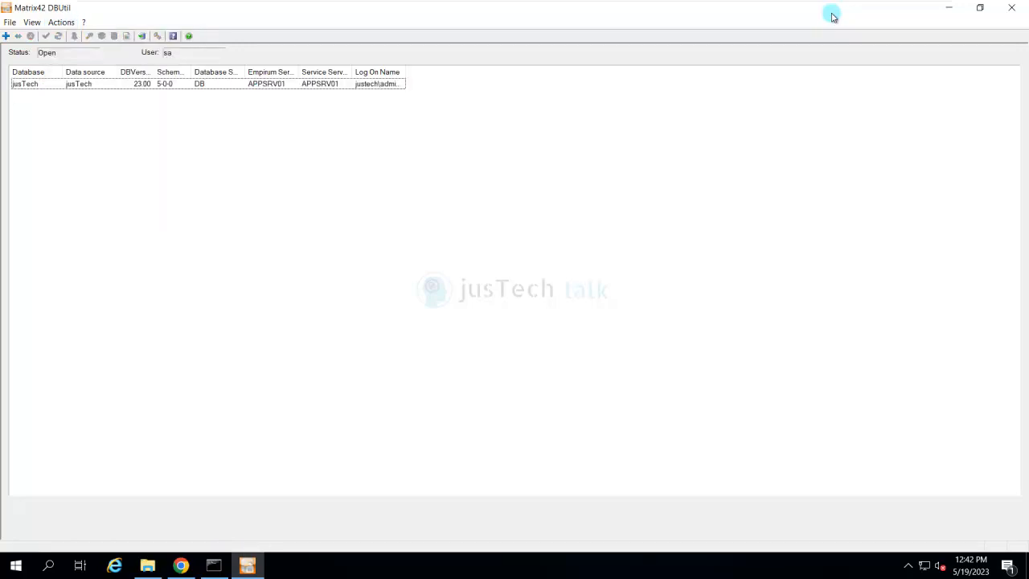
Step: Try to deploy the predefined reports for jusTech to reporting server DB, virtual directory ReportServer_Empirum, using Windows Integrated Security
left_click(79, 83)
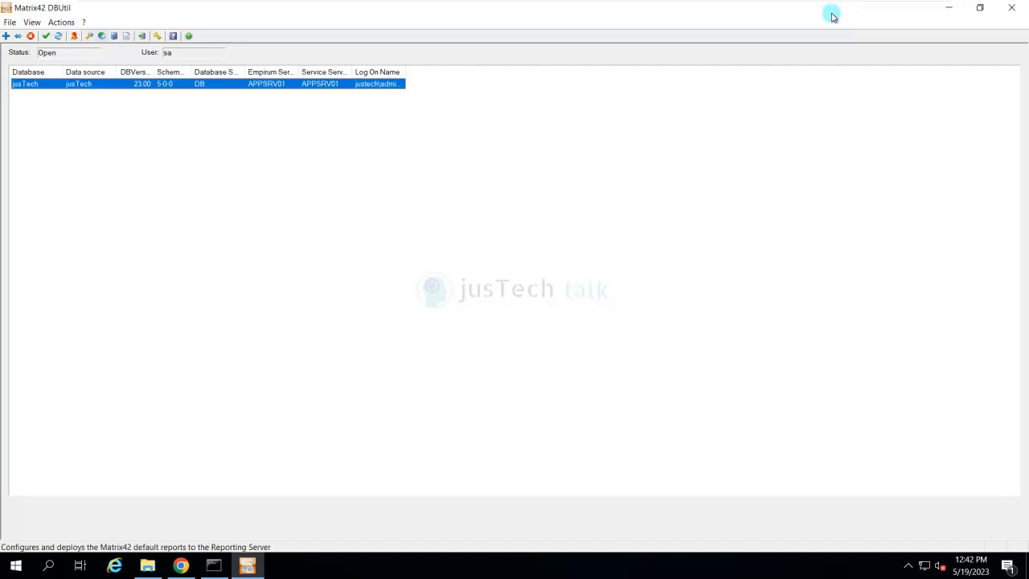
left_click(102, 37)
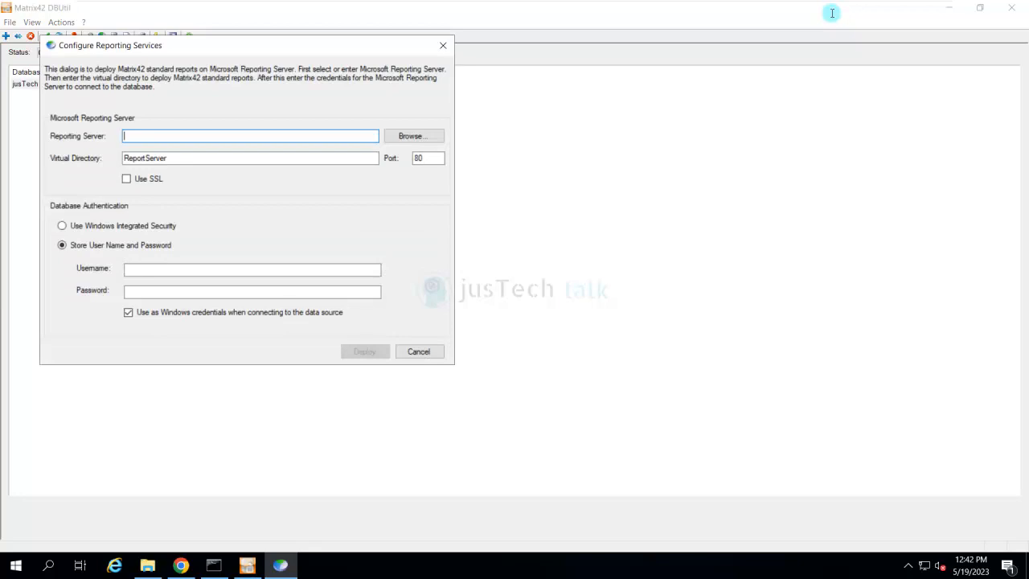
type("DB")
key("Tab")
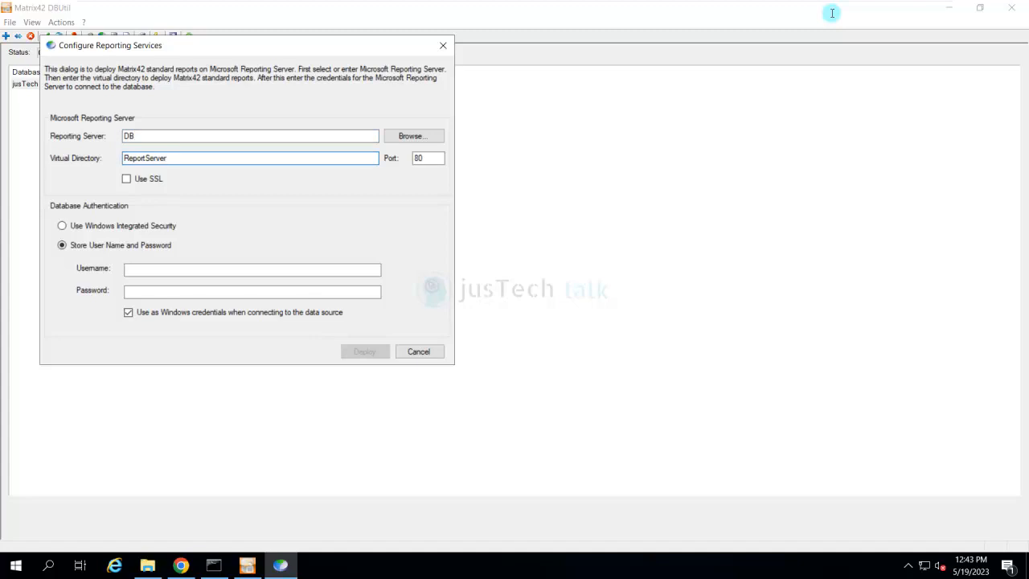
type("_Empirum")
left_click(62, 226)
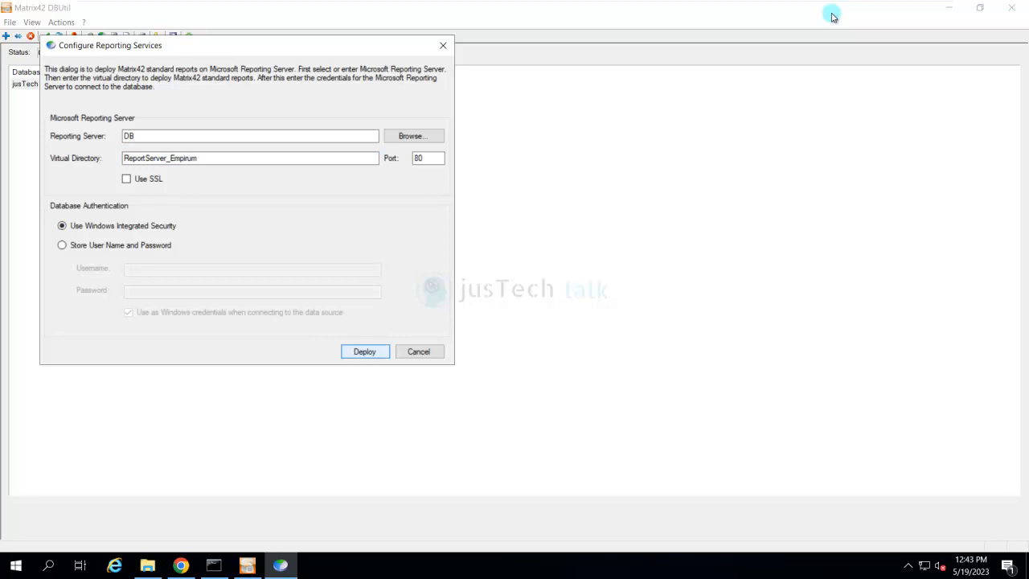
left_click(364, 351)
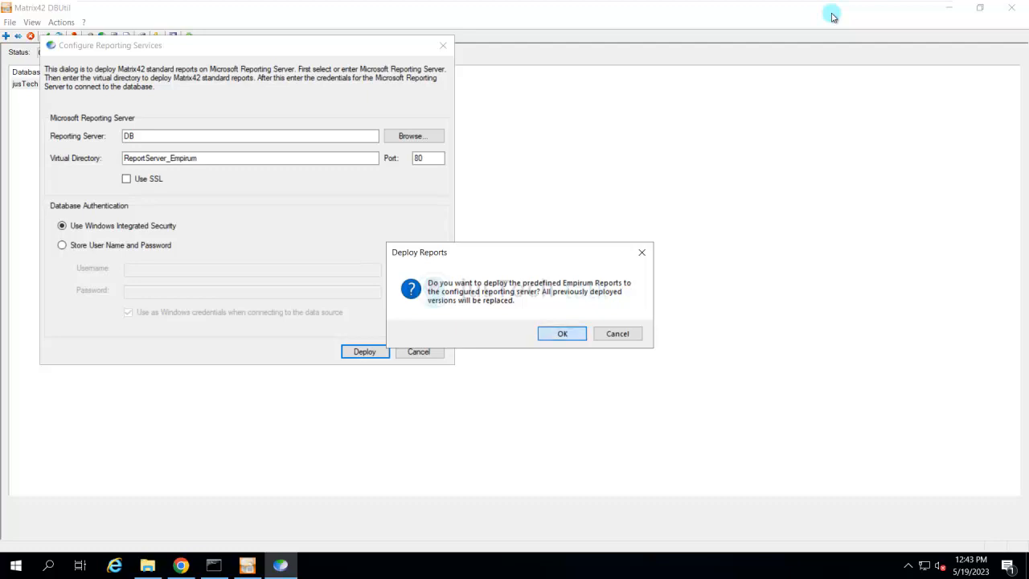
key("Return")
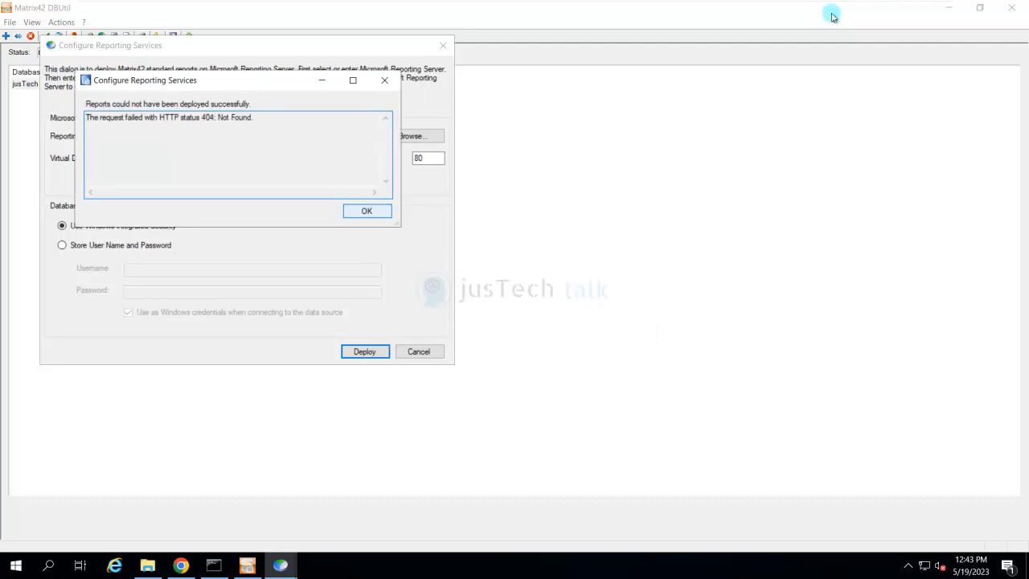
Step: Dismiss the deployment error, change the virtual directory to ReportServer, and deploy the predefined reports to reporting server DB again
key("Return")
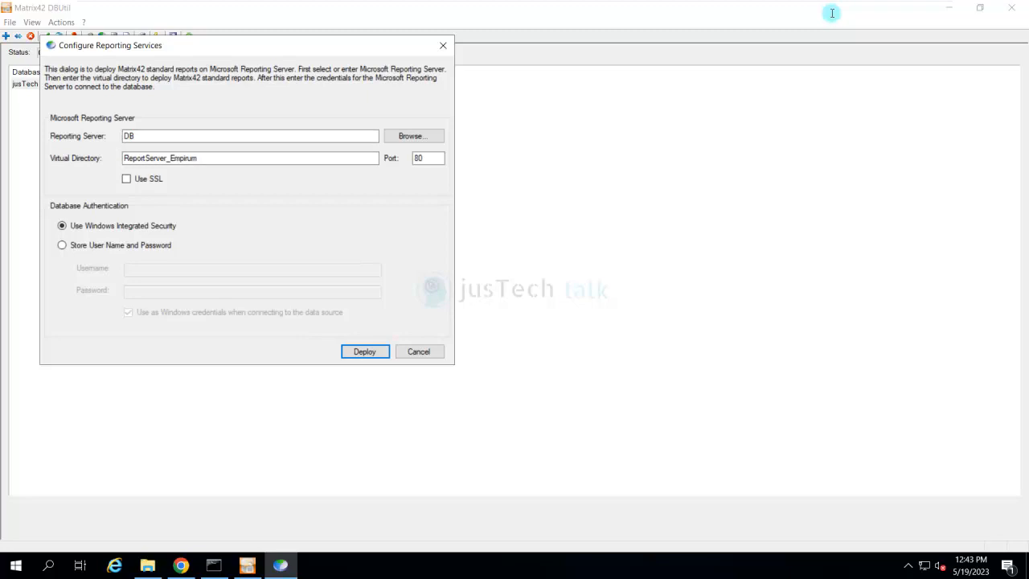
left_click_drag(168, 158, 199, 159)
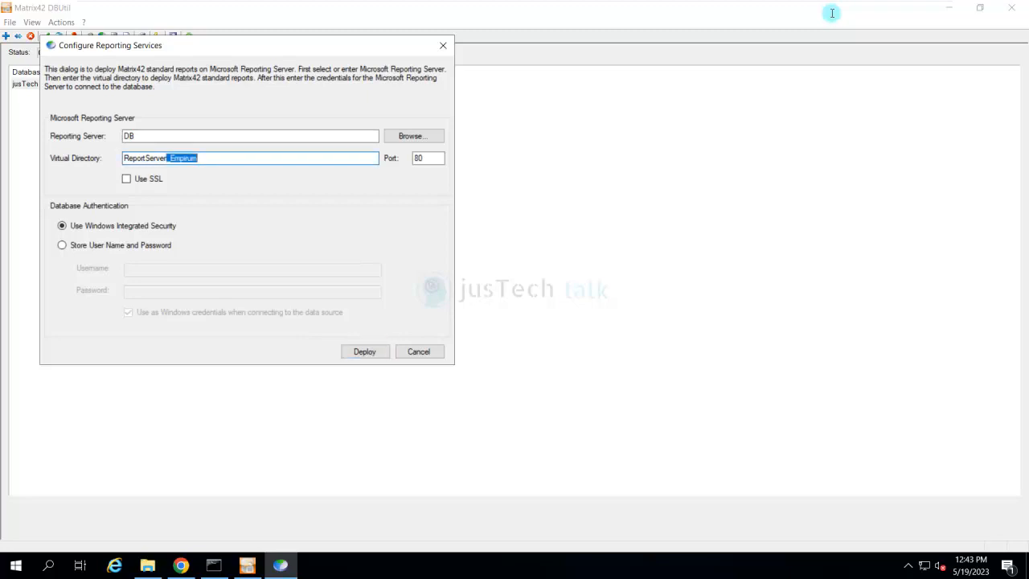
key("BackSpace")
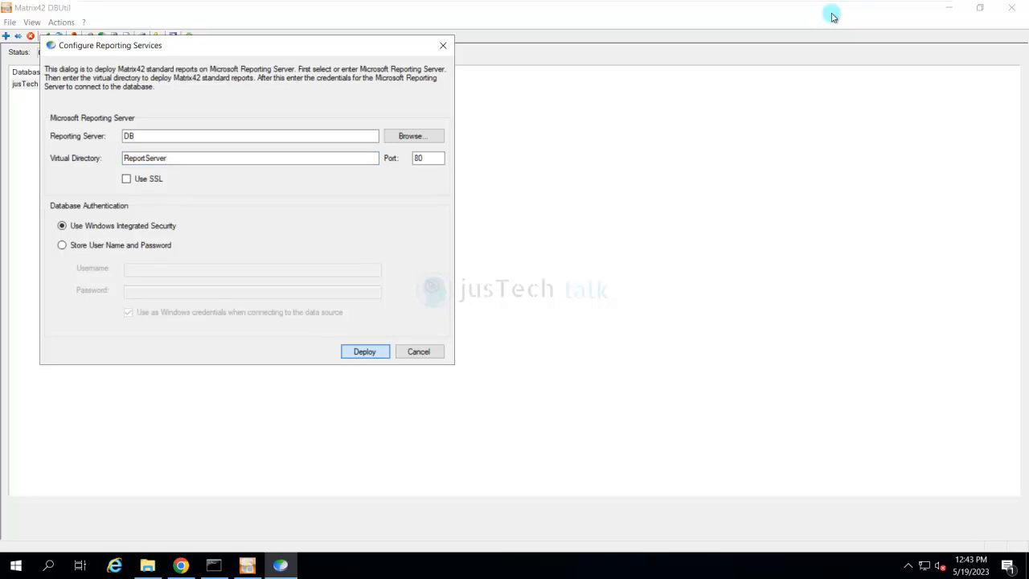
key("Return")
key("Return")
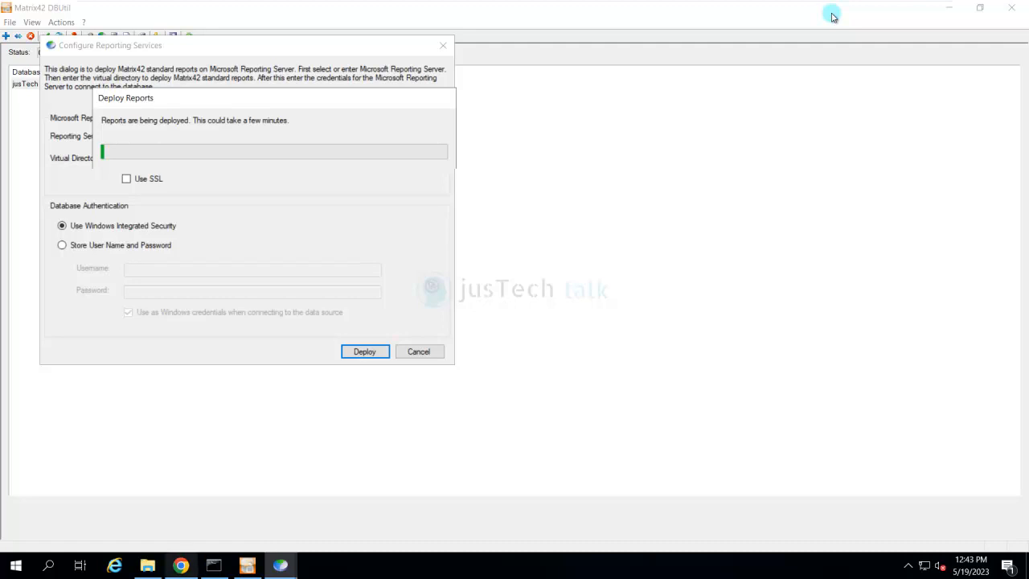
Step: Switch to Chrome and review the remaining Configure Reporting Services instructions on generating and showing reports, then return to Matrix42 DBUtil
left_click(181, 565)
scroll(656, 334, "down", 2)
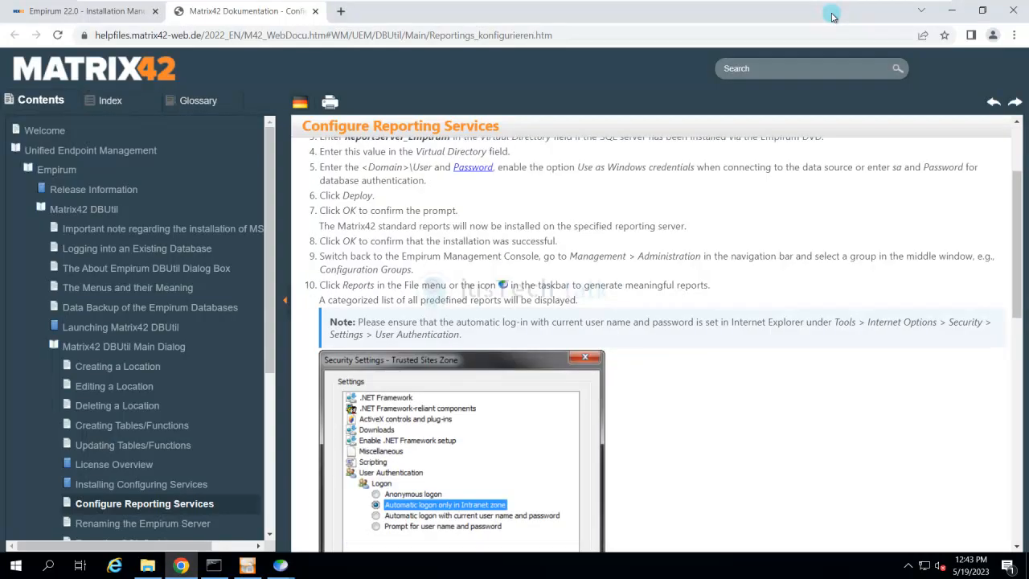
scroll(656, 334, "down", 1)
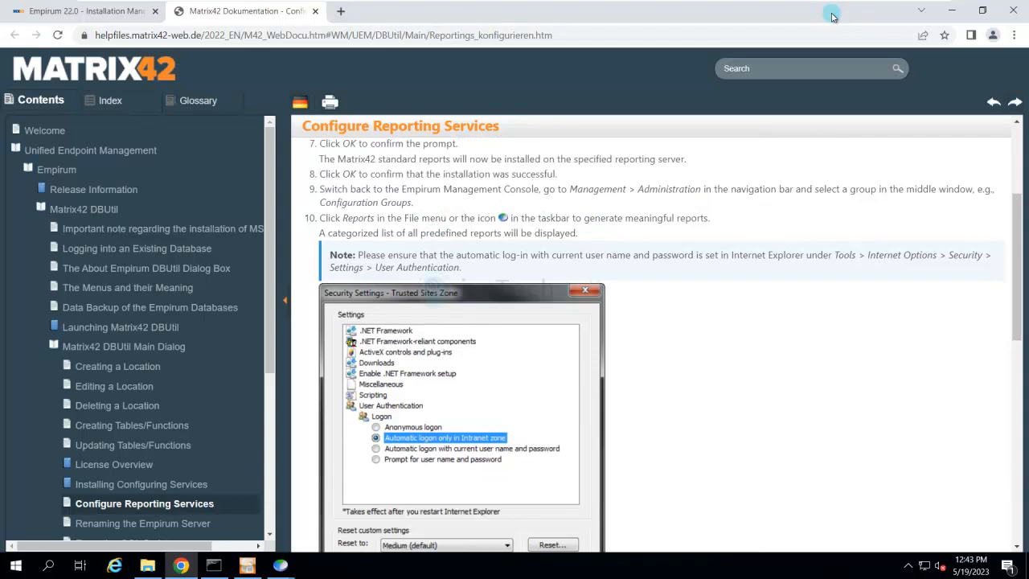
scroll(656, 333, "down", 4)
scroll(656, 334, "down", 2)
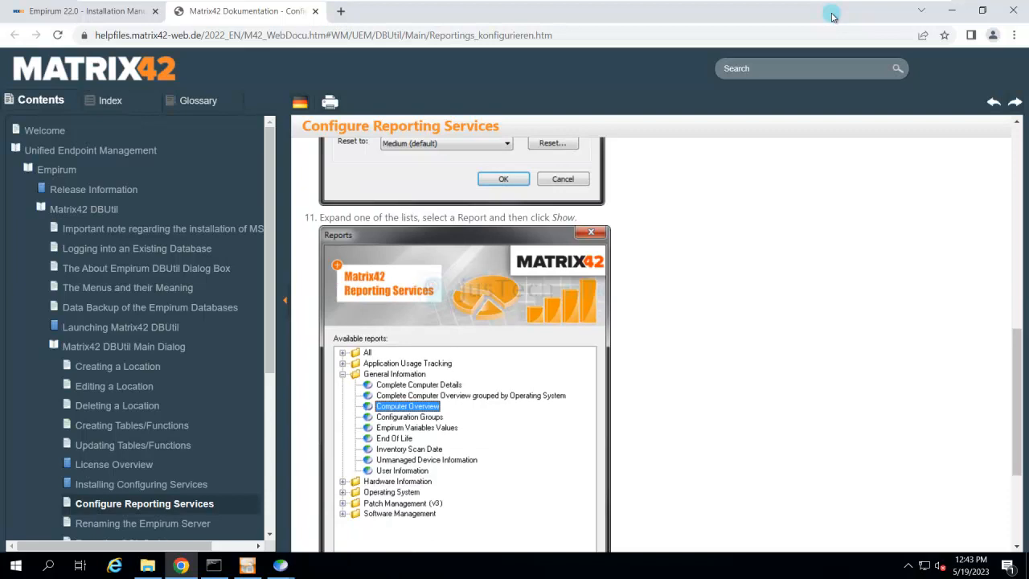
scroll(657, 334, "up", 6)
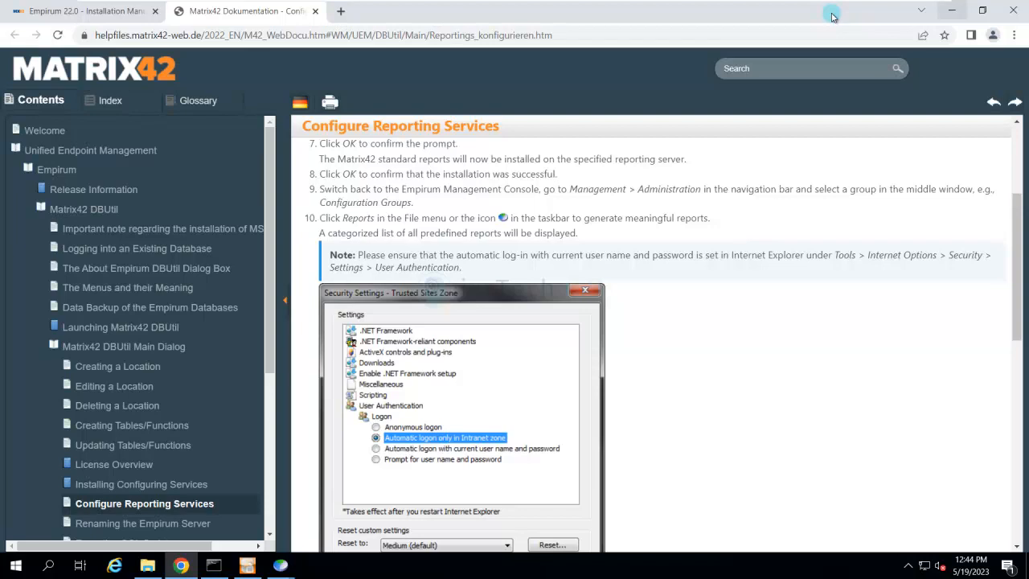
left_click(953, 10)
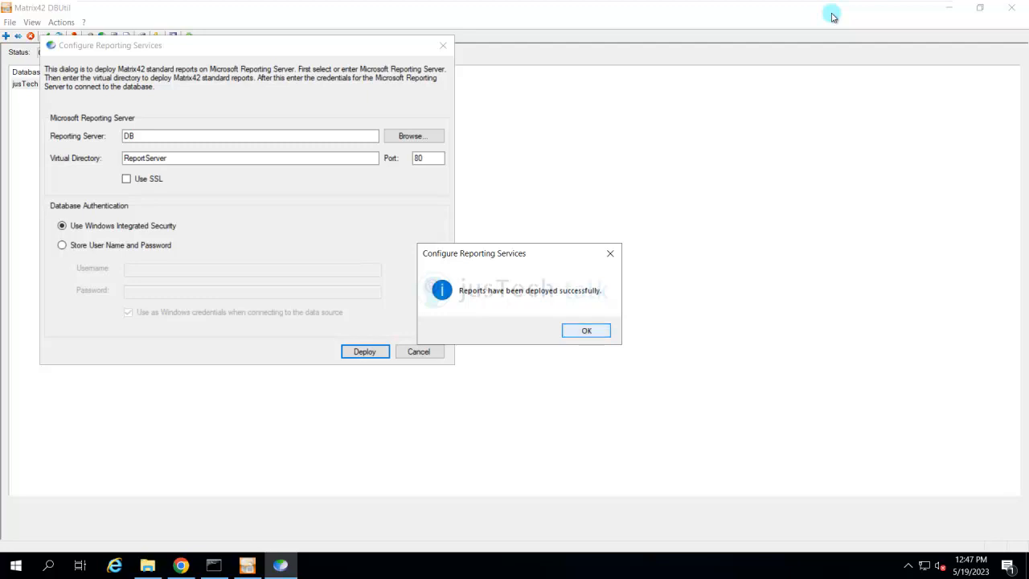
Step: Acknowledge the report deployment message and minimize the Matrix42 DBUtil window to reach the desktop
key("Return")
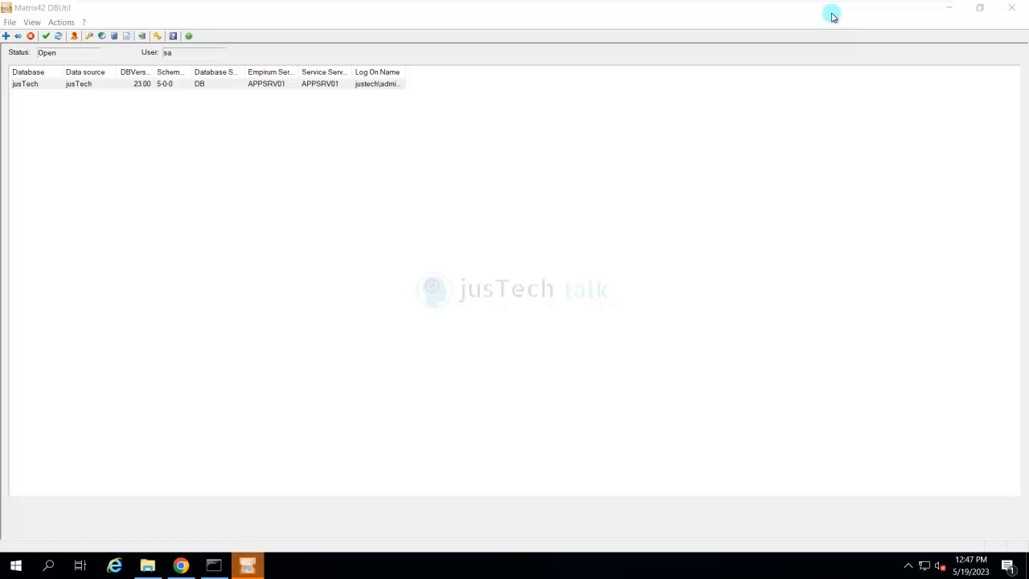
left_click(833, 16)
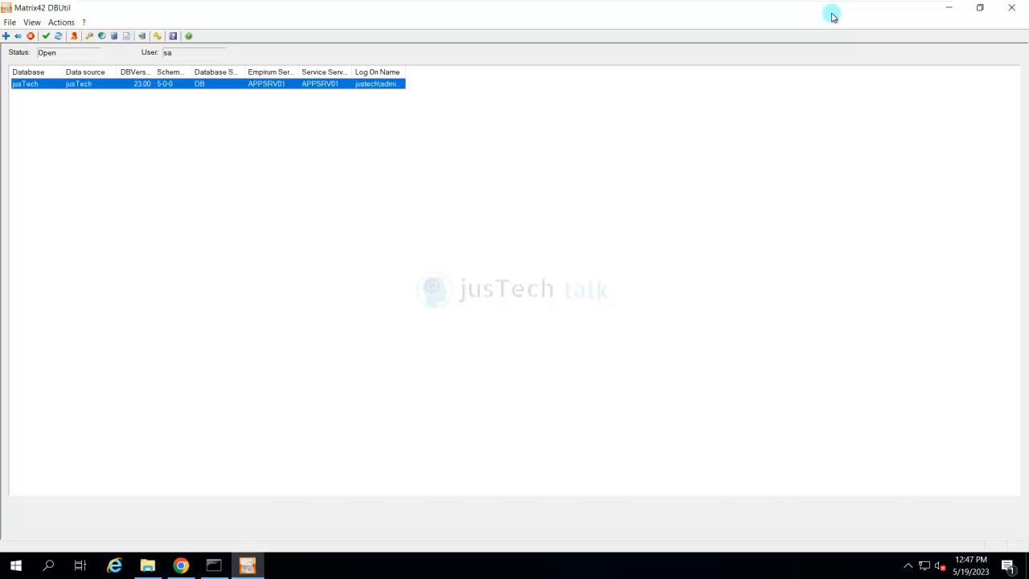
left_click(949, 7)
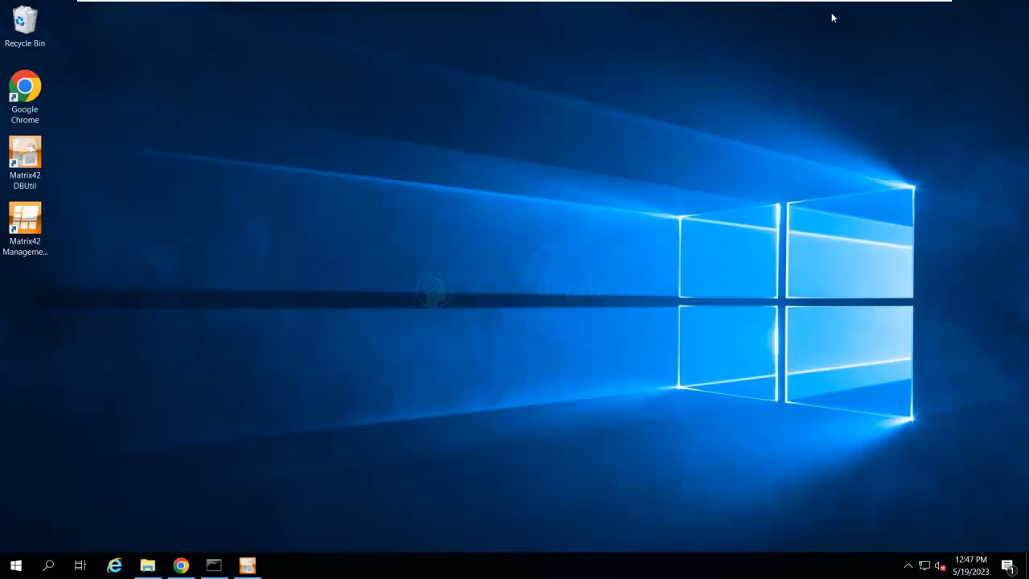
Step: Launch the Matrix42 Management Console as administrator and log in to DSN jusTech with username sa and the account password
right_click(26, 224)
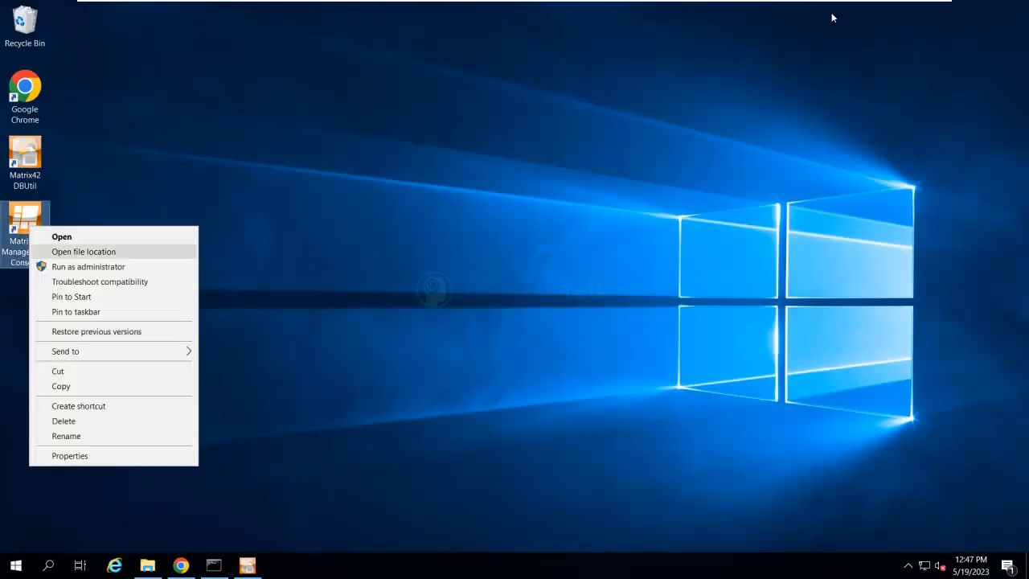
left_click(80, 266)
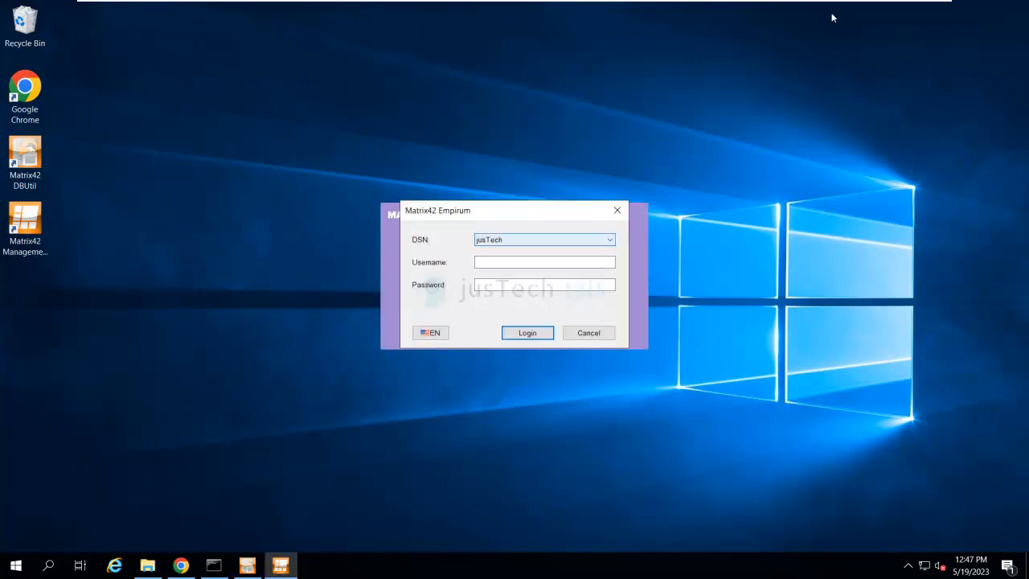
left_click(610, 239)
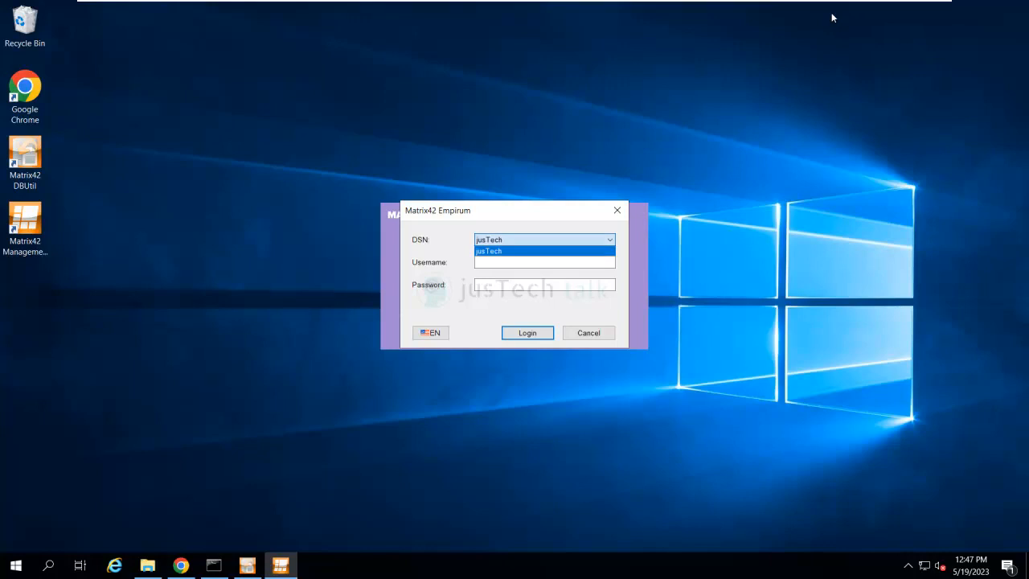
left_click(544, 251)
left_click(544, 263)
type("sa")
key("Tab")
type("•••••••••")
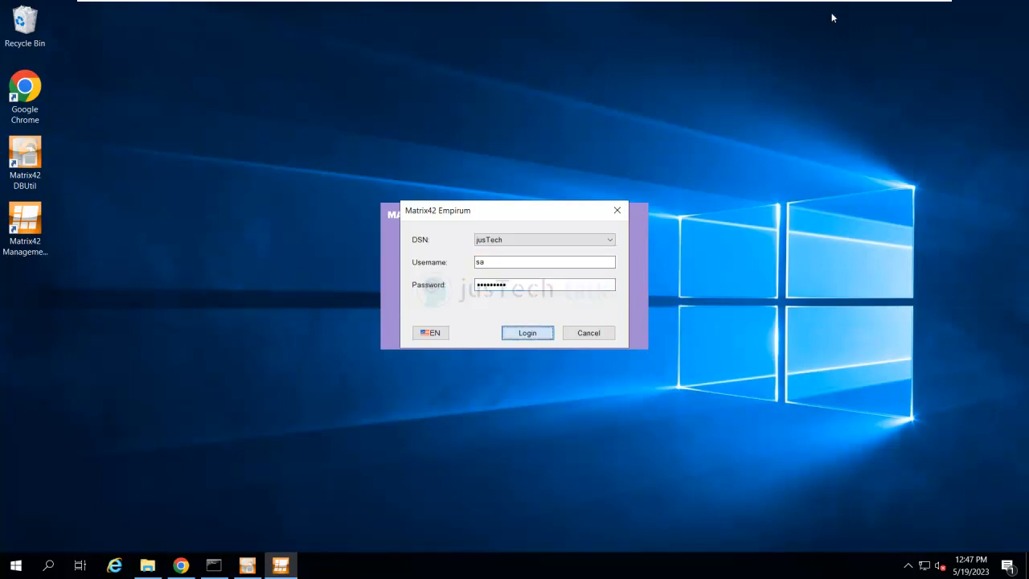
key("Return")
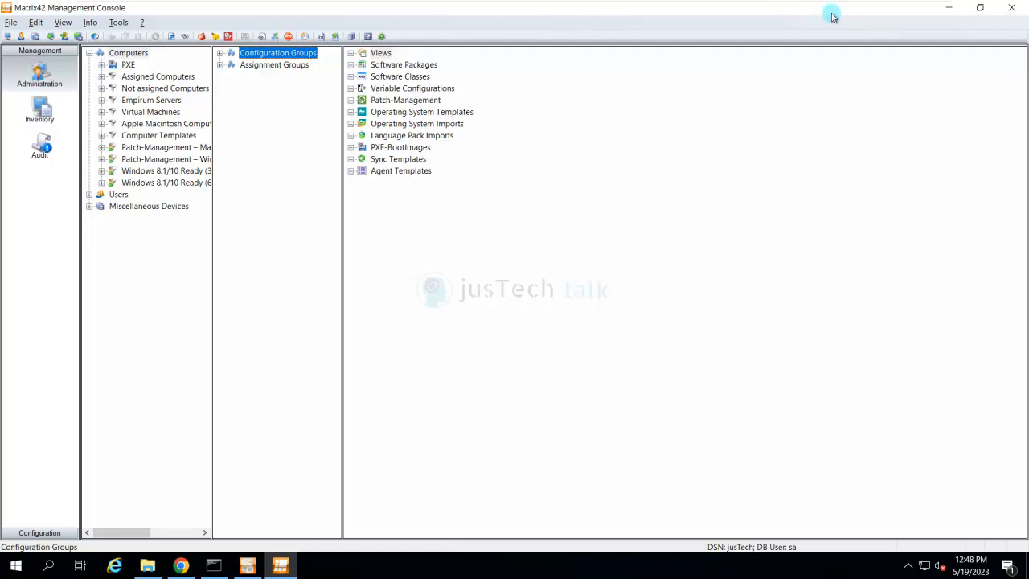
Step: With Configuration Groups selected, open the predefined reports and show the Computer Overview report under General Information
left_click_drag(342, 242, 404, 241)
left_click_drag(210, 241, 277, 241)
left_click(344, 53)
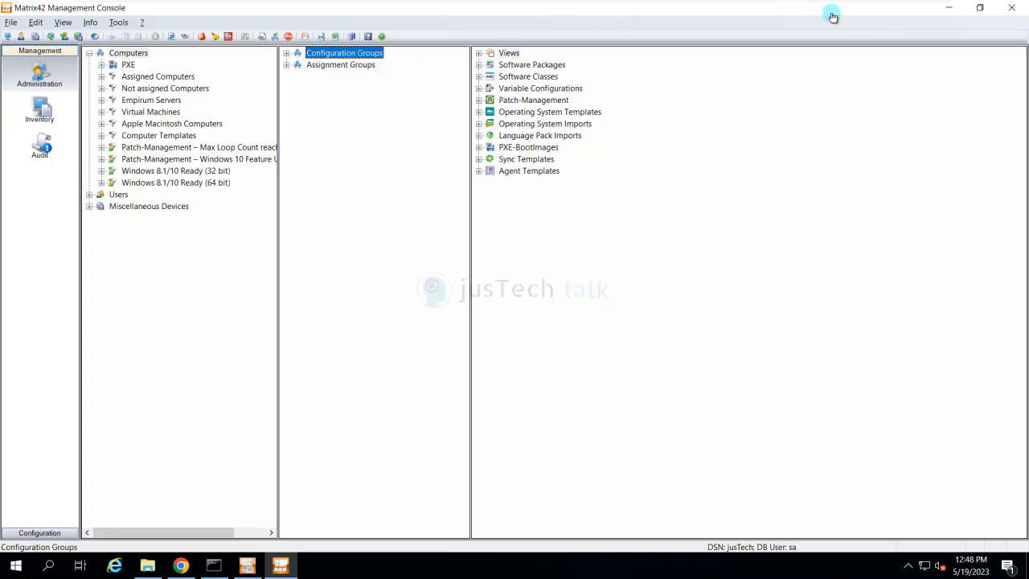
left_click(94, 36)
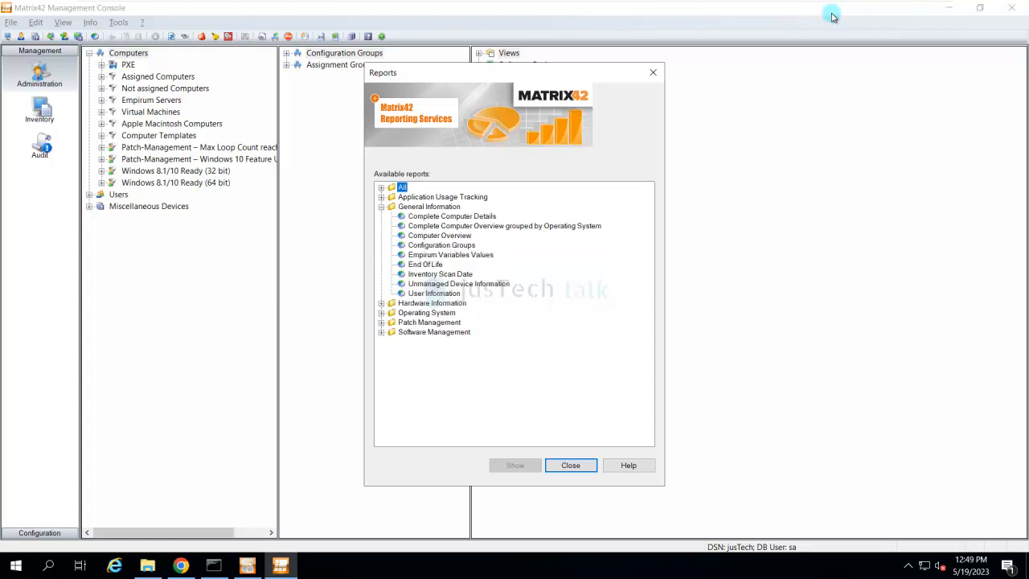
left_click(440, 235)
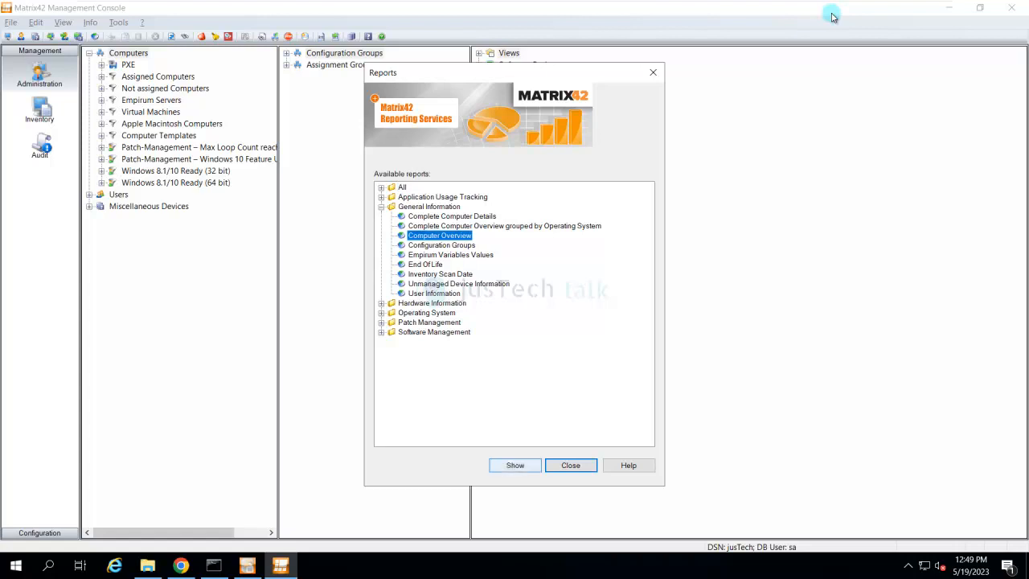
left_click(516, 466)
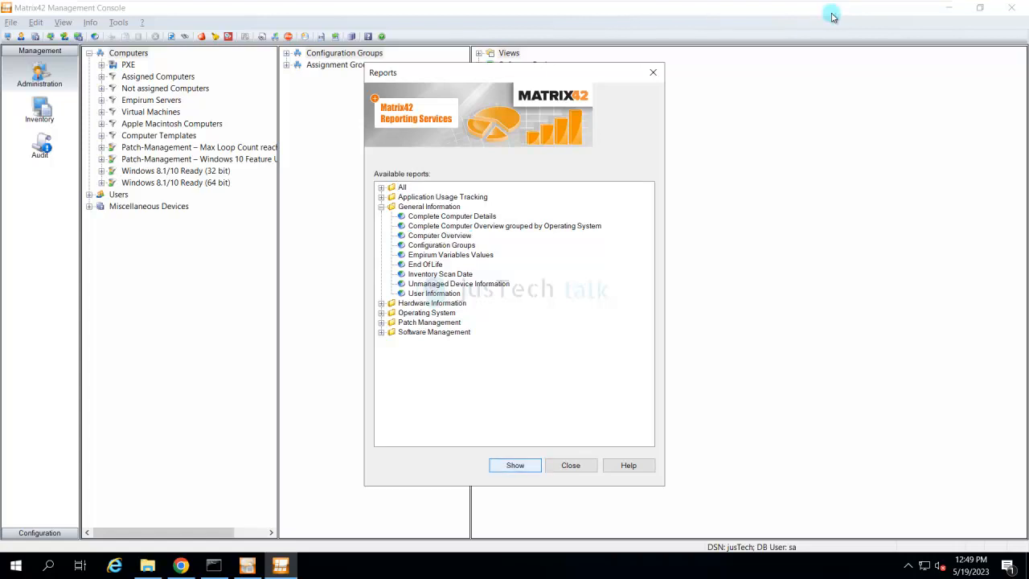